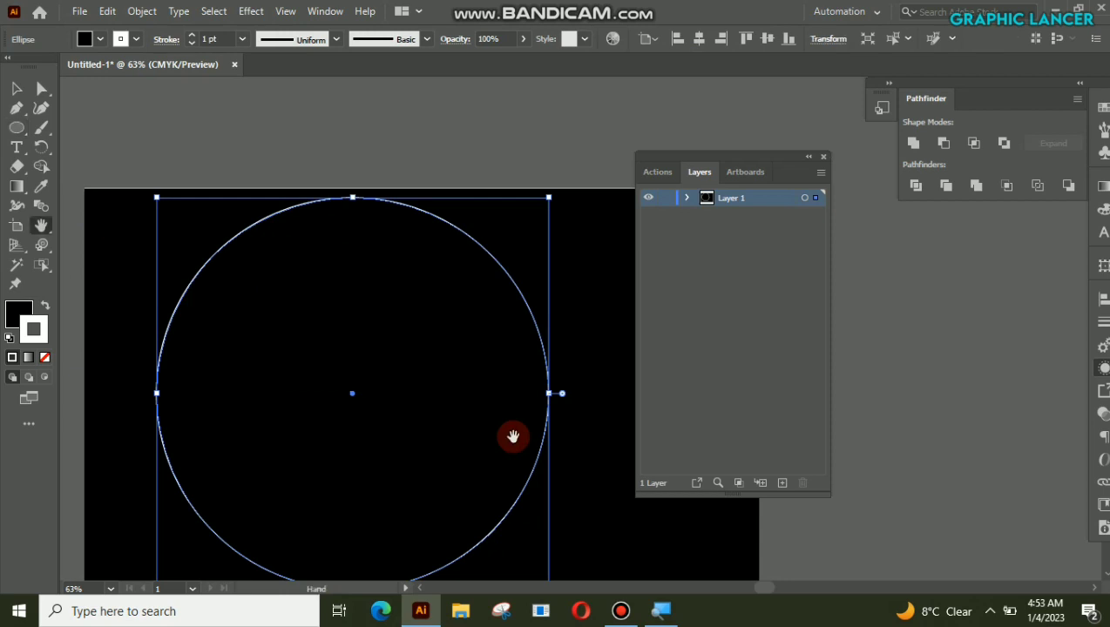
Step: Move the circle toward the middle of the black artboard and deselect it
left_click_drag(600, 453, 577, 354)
left_click(14, 91)
left_click_drag(329, 300, 364, 353)
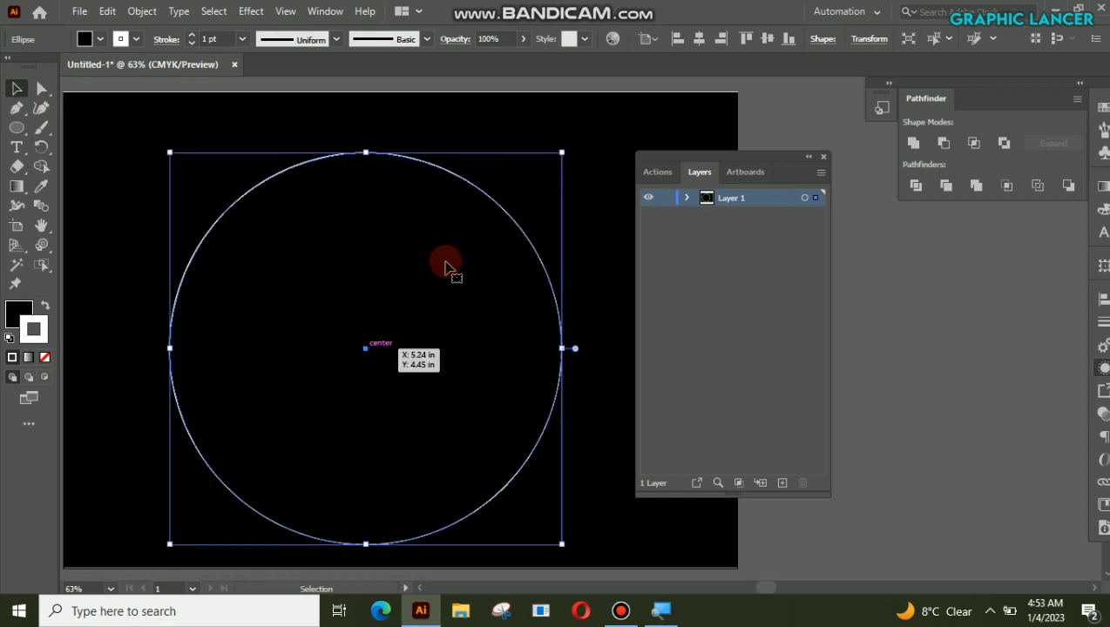
left_click(626, 199)
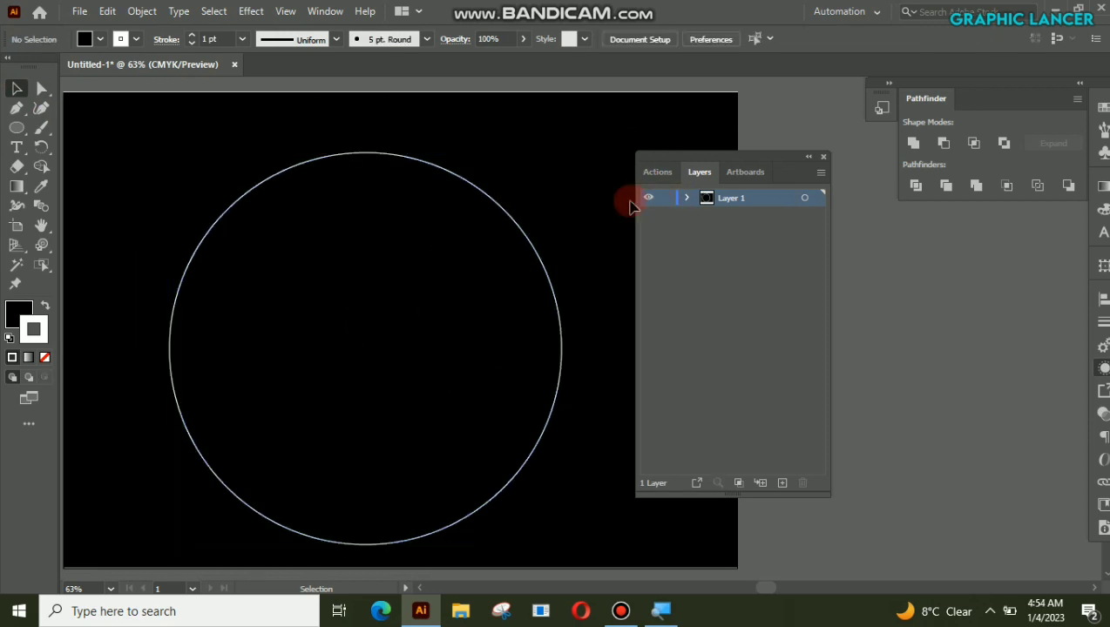
Step: Select the circle and show its Appearance settings in a separate floating panel beside it
left_click(533, 461)
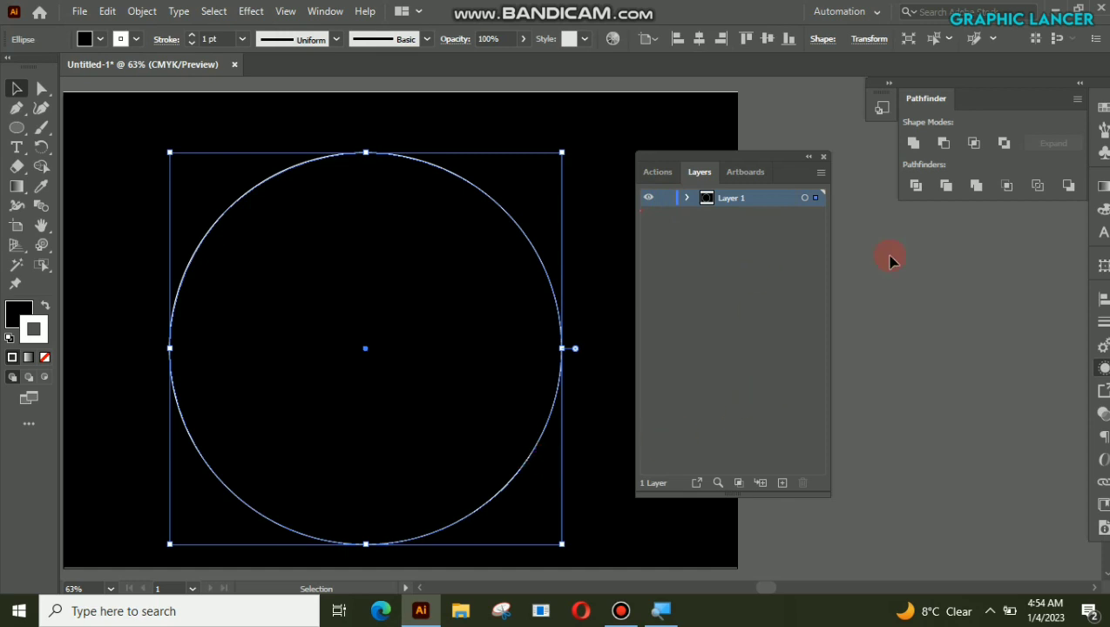
left_click(1102, 371)
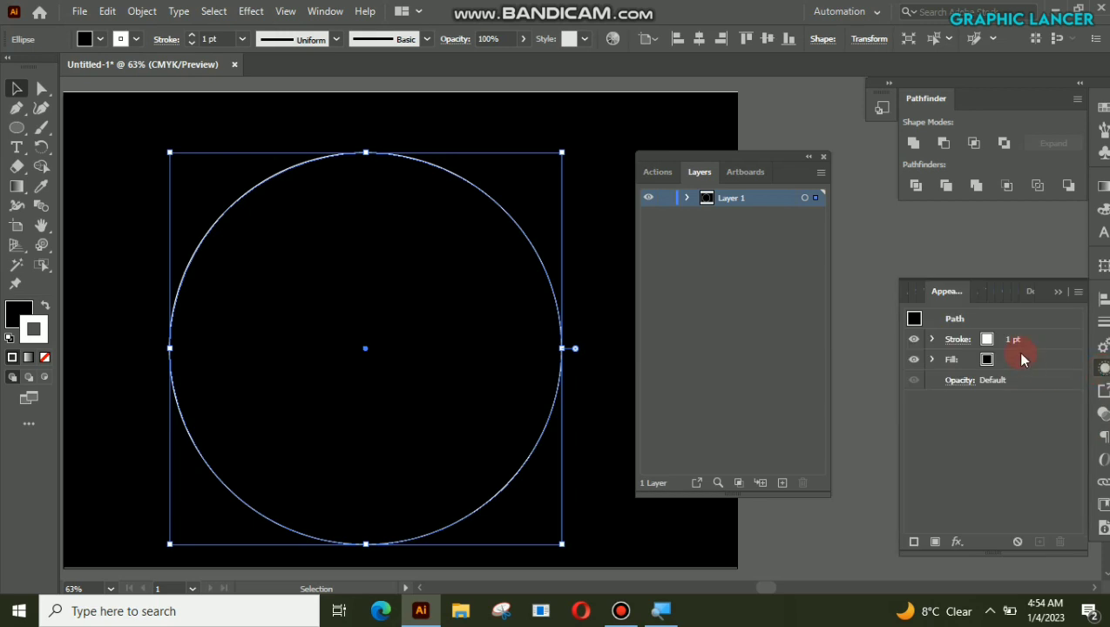
left_click_drag(952, 297, 588, 263)
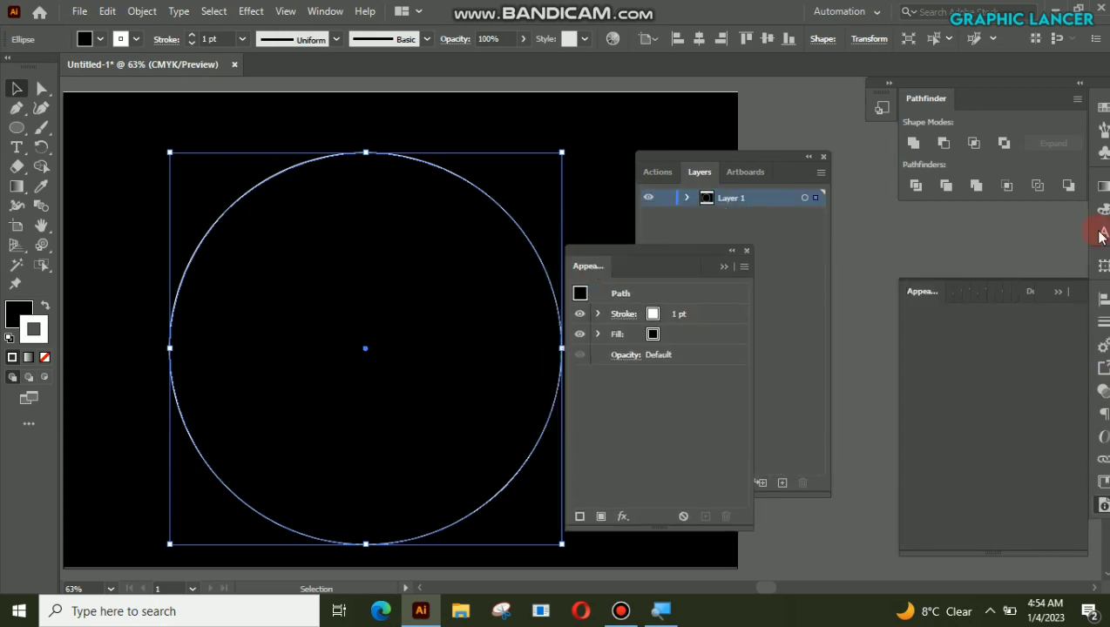
left_click(1059, 292)
left_click(615, 321)
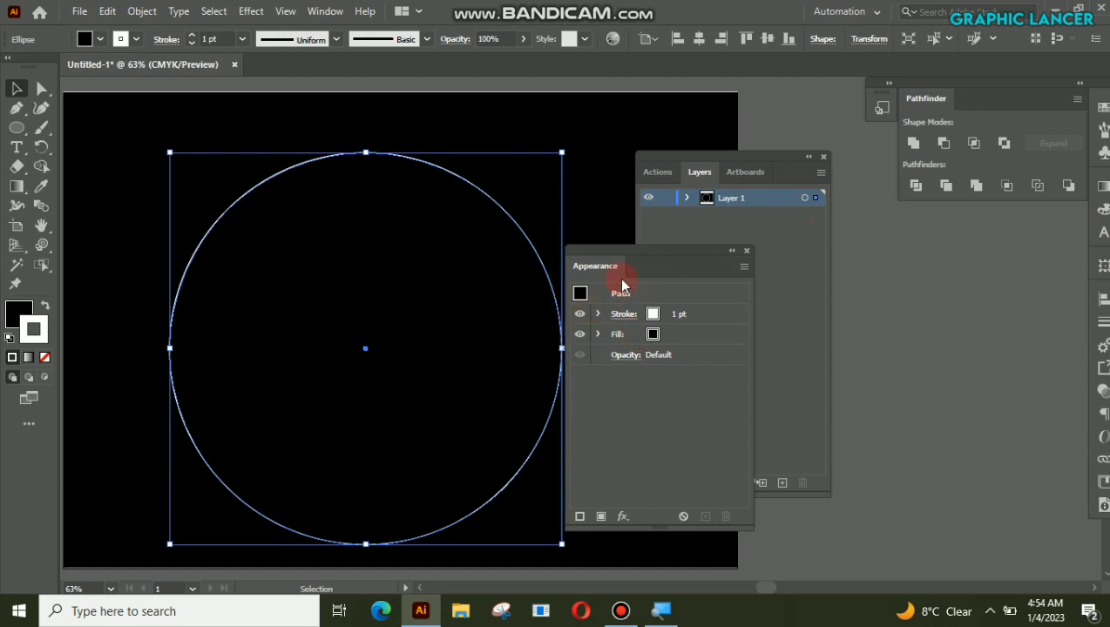
left_click_drag(612, 251, 652, 252)
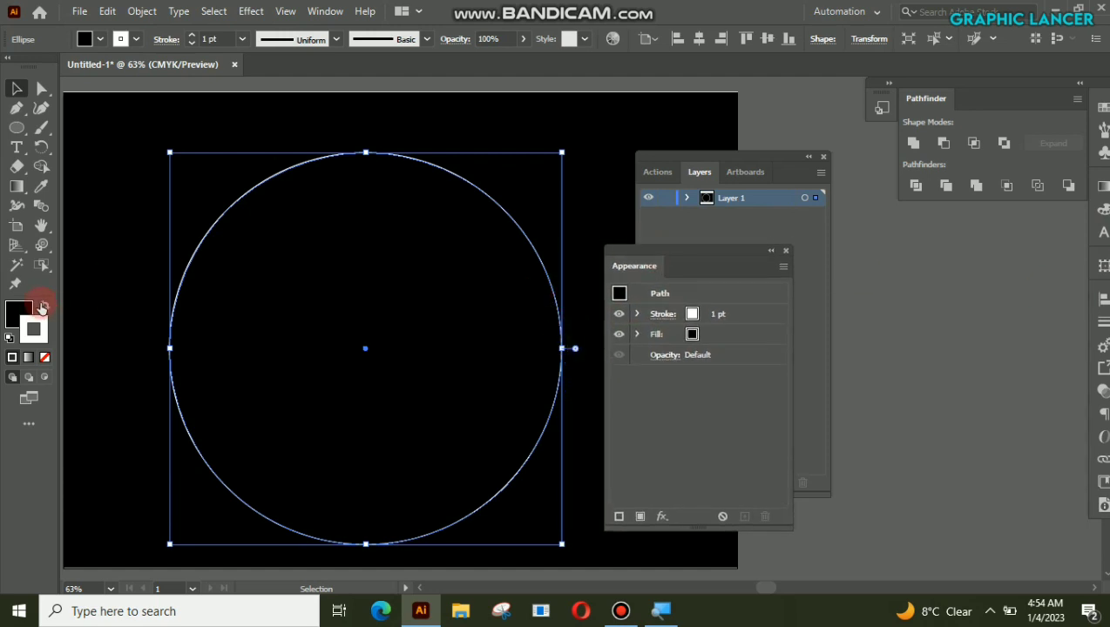
Step: Remove the circle's fill and increase its stroke weight to 4 pt
left_click(19, 310)
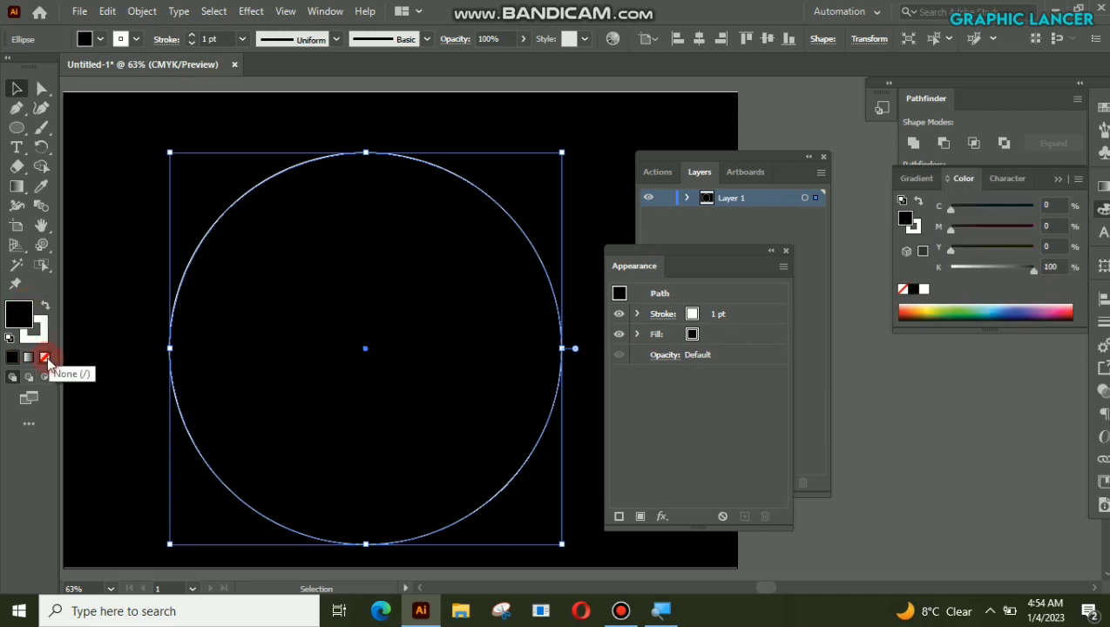
left_click(45, 358)
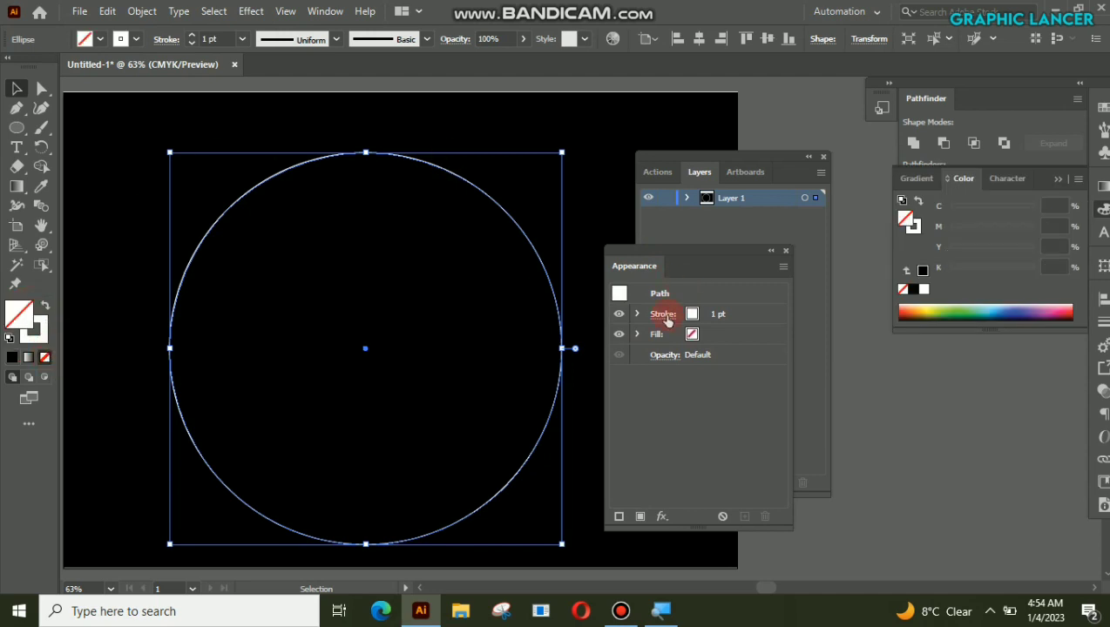
left_click(711, 311)
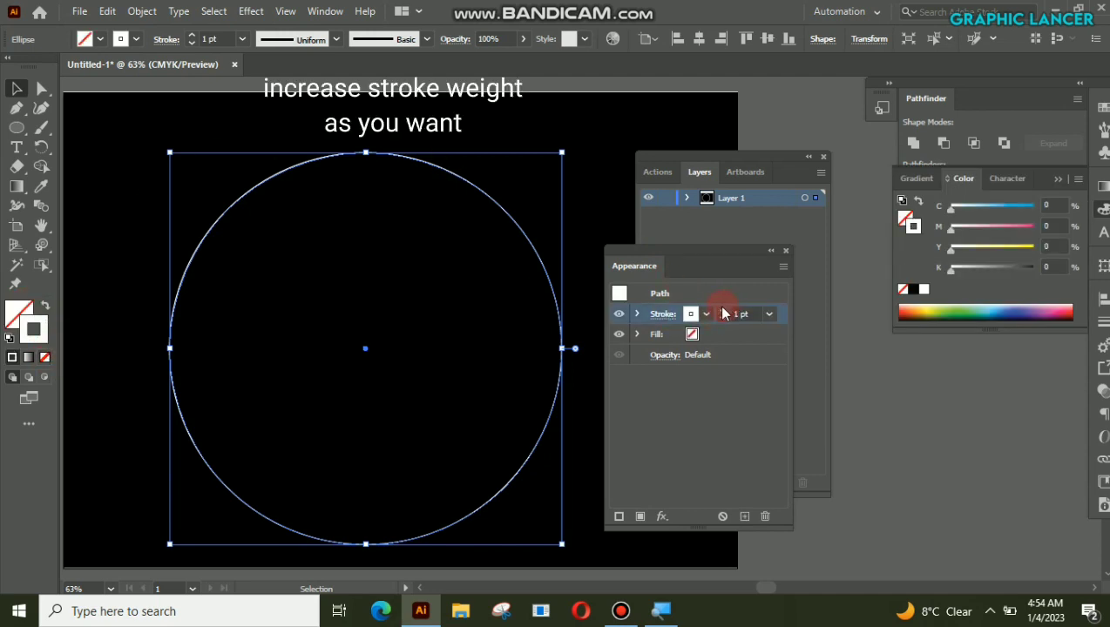
left_click(722, 313)
left_click(722, 313)
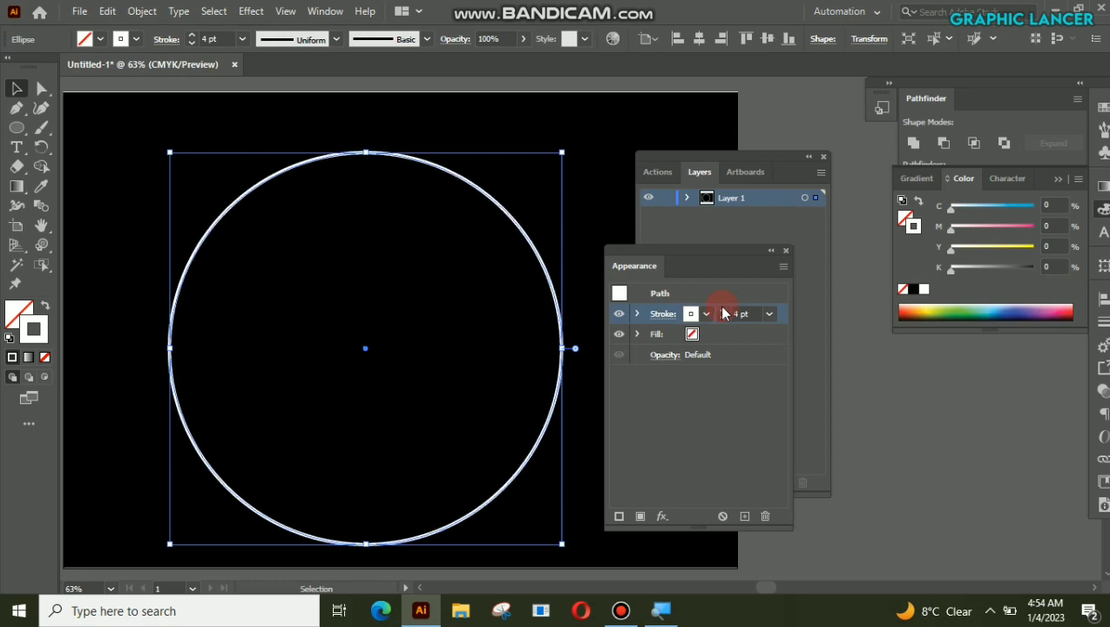
Step: Give the circle's stroke a round cap and a round join corner
left_click(660, 319)
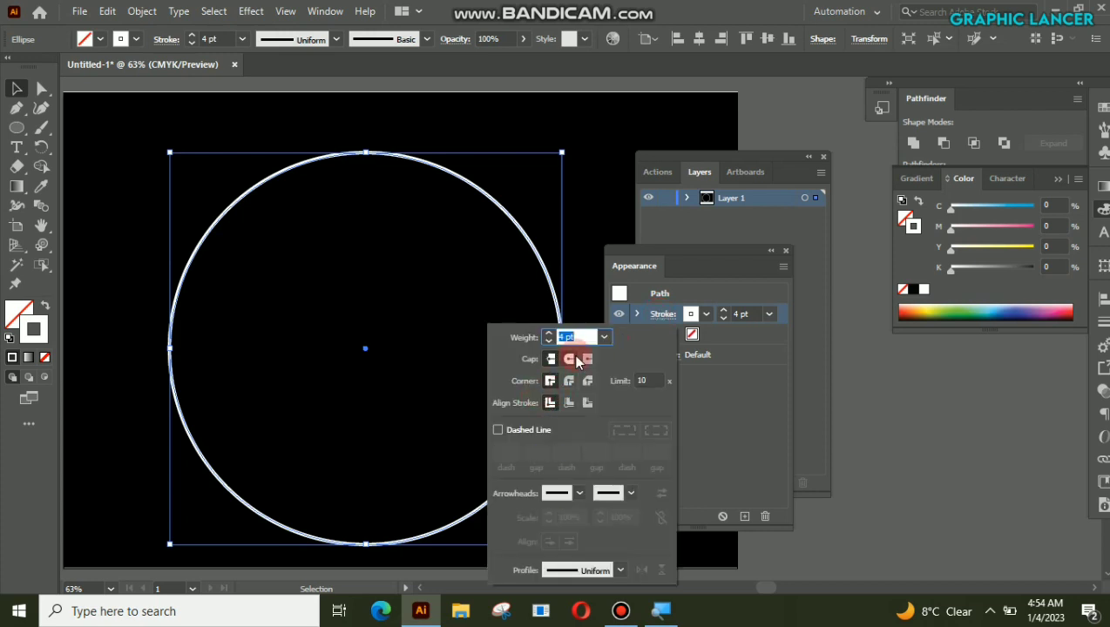
left_click(570, 359)
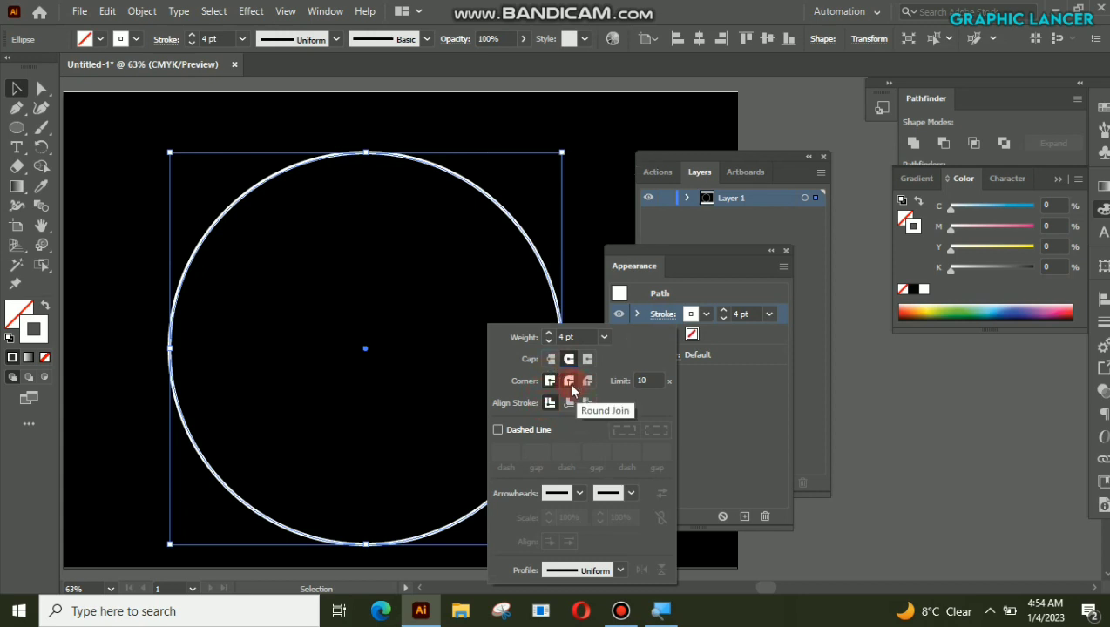
left_click(569, 382)
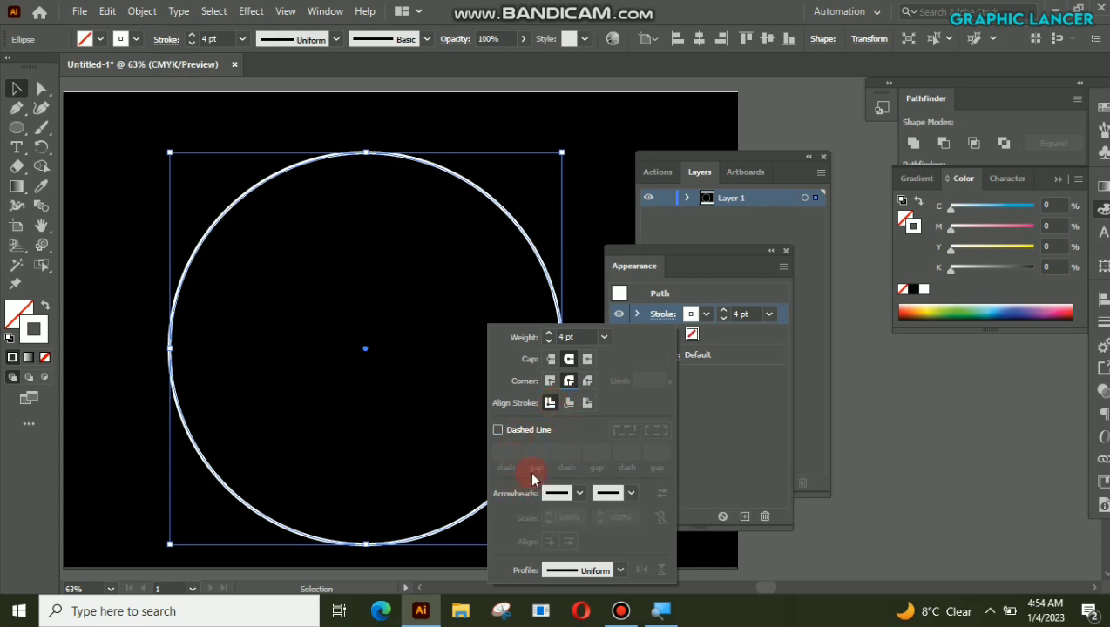
Step: Turn the circle's stroke into a dashed line with a 0 pt dash and a 25 pt gap
left_click(498, 430)
left_click(507, 451)
left_click(505, 452)
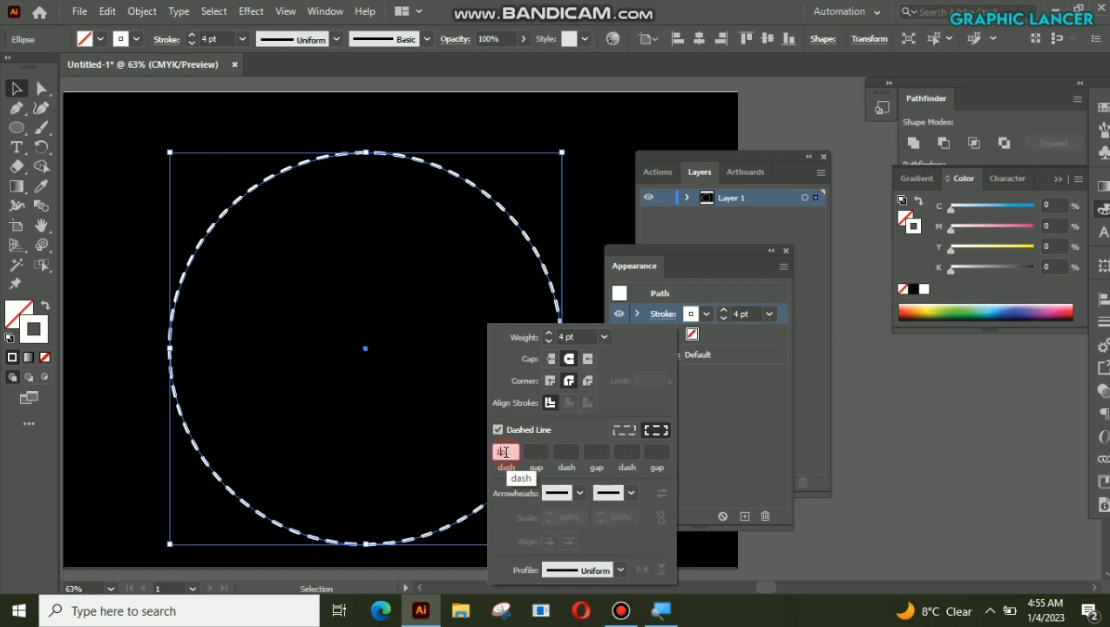
key("BackSpace")
key("BackSpace")
type("0")
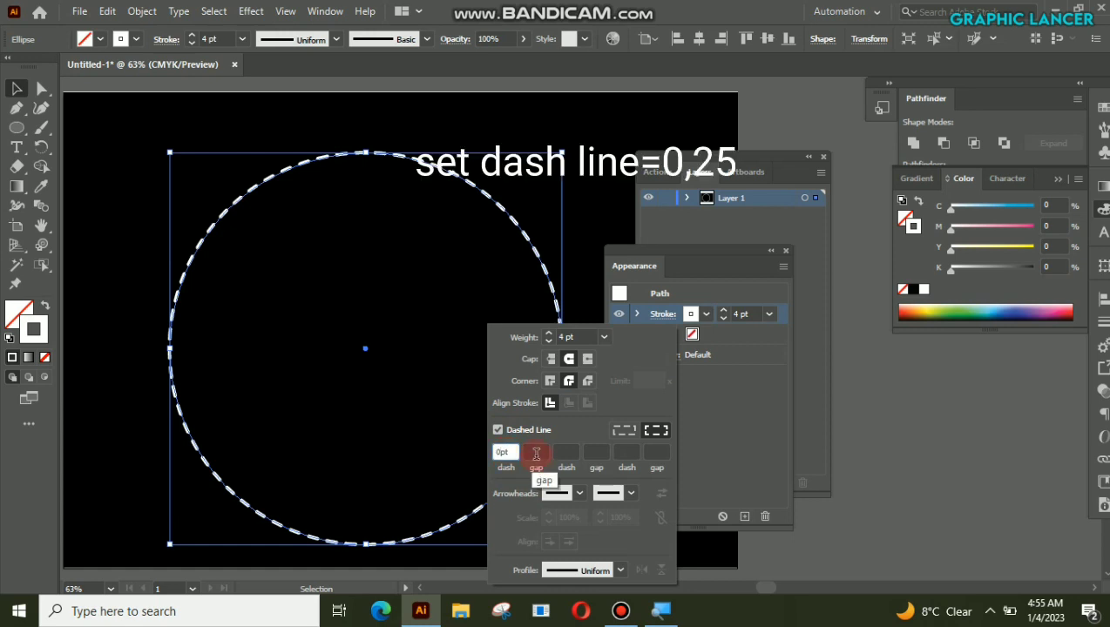
left_click(537, 451)
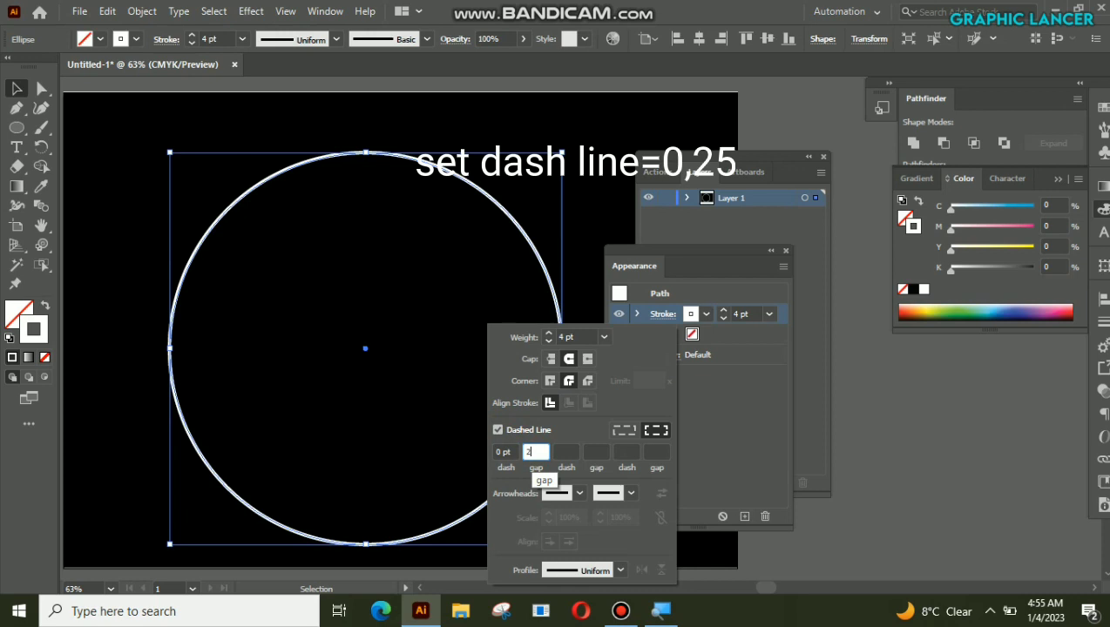
type("2")
left_click(536, 451)
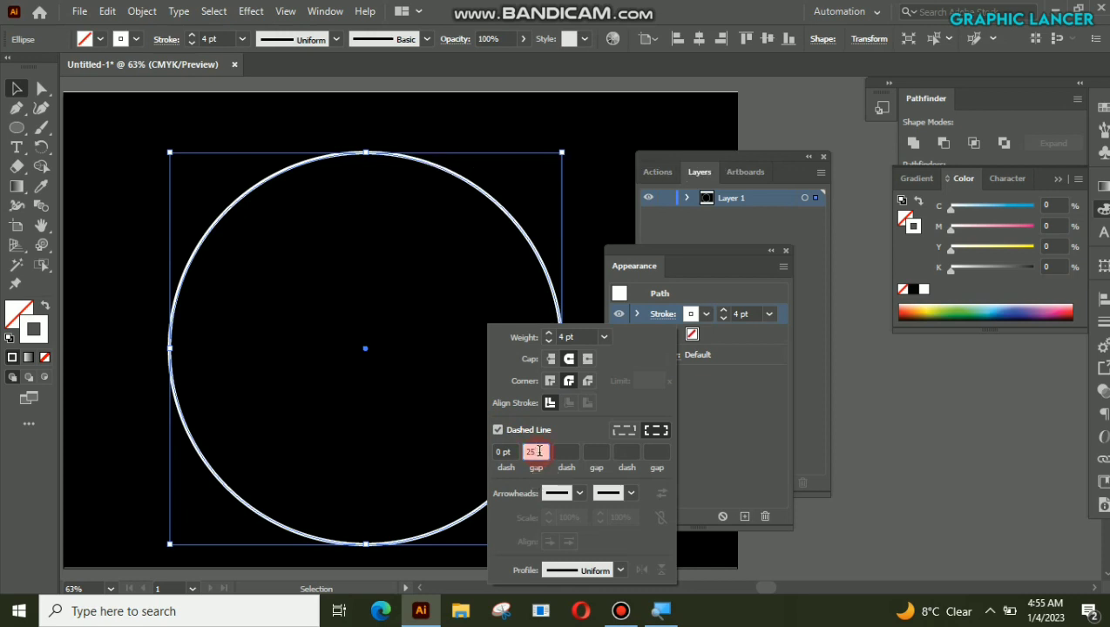
left_click(461, 310)
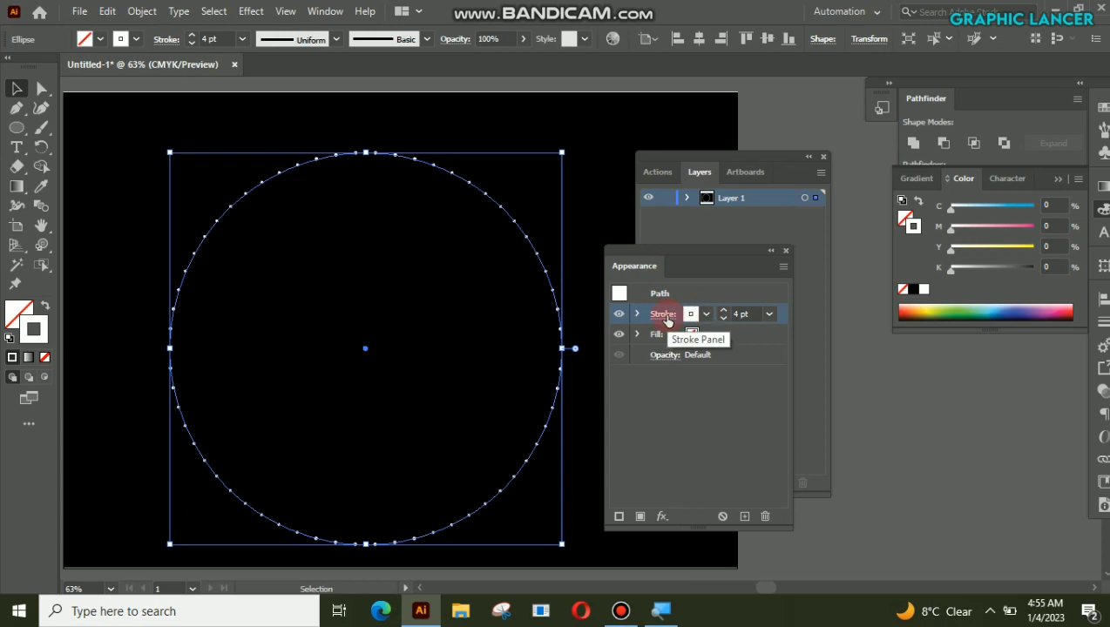
Step: Increase the dotted circle's stroke weight to 9 pt
left_click(724, 310)
left_click(724, 310)
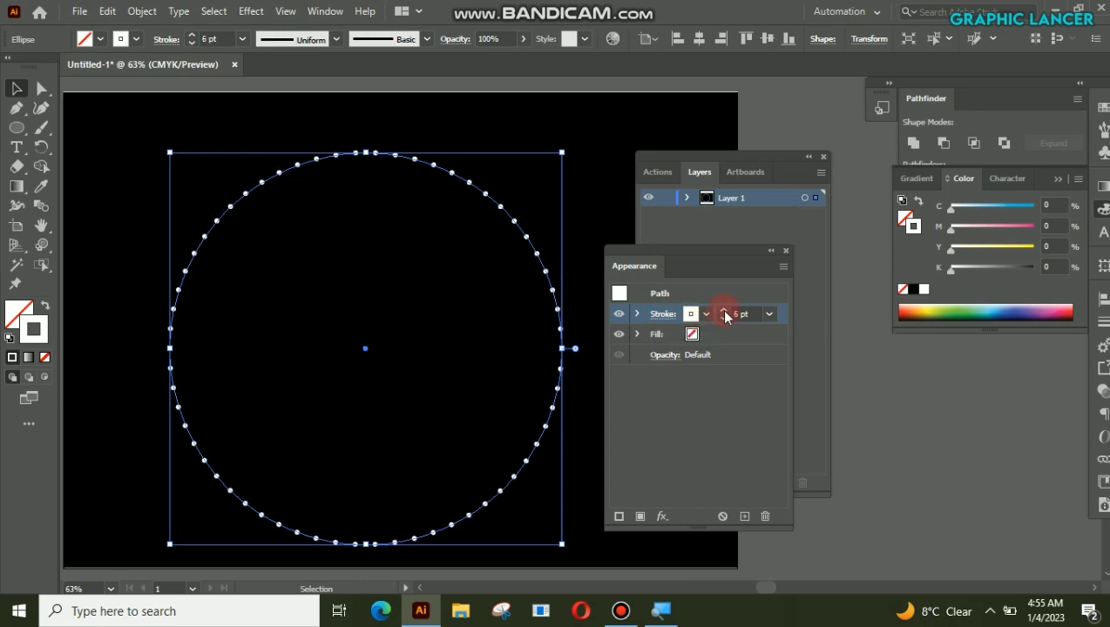
left_click(724, 312)
left_click(724, 311)
left_click(724, 311)
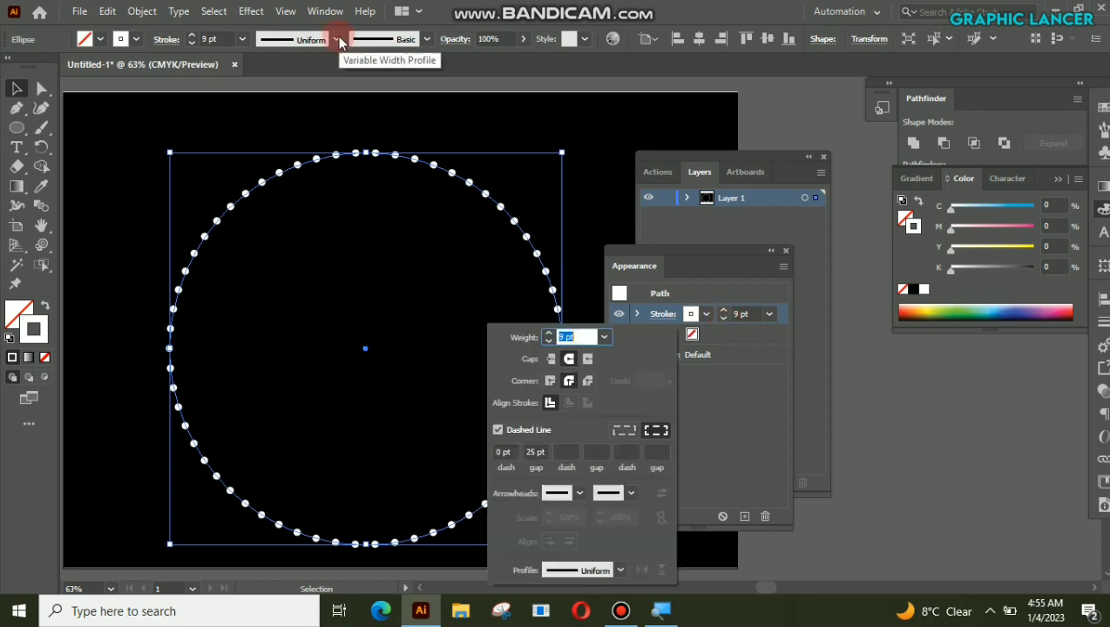
Step: Apply Width Profile 1, the profile tapering at both ends, to the dotted circle's stroke
left_click(339, 40)
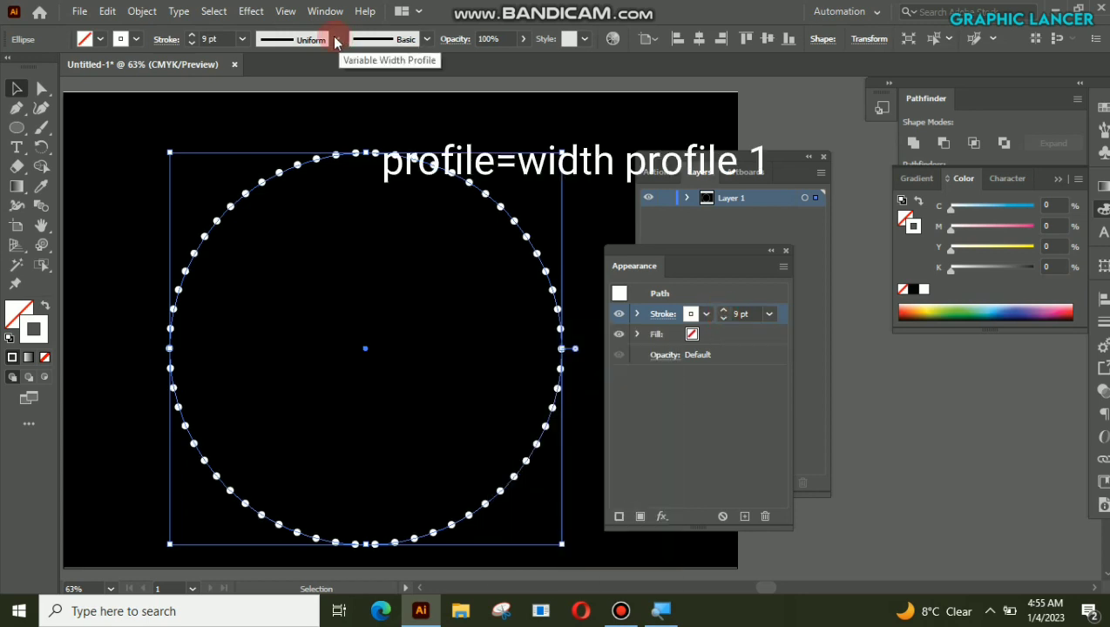
left_click(339, 40)
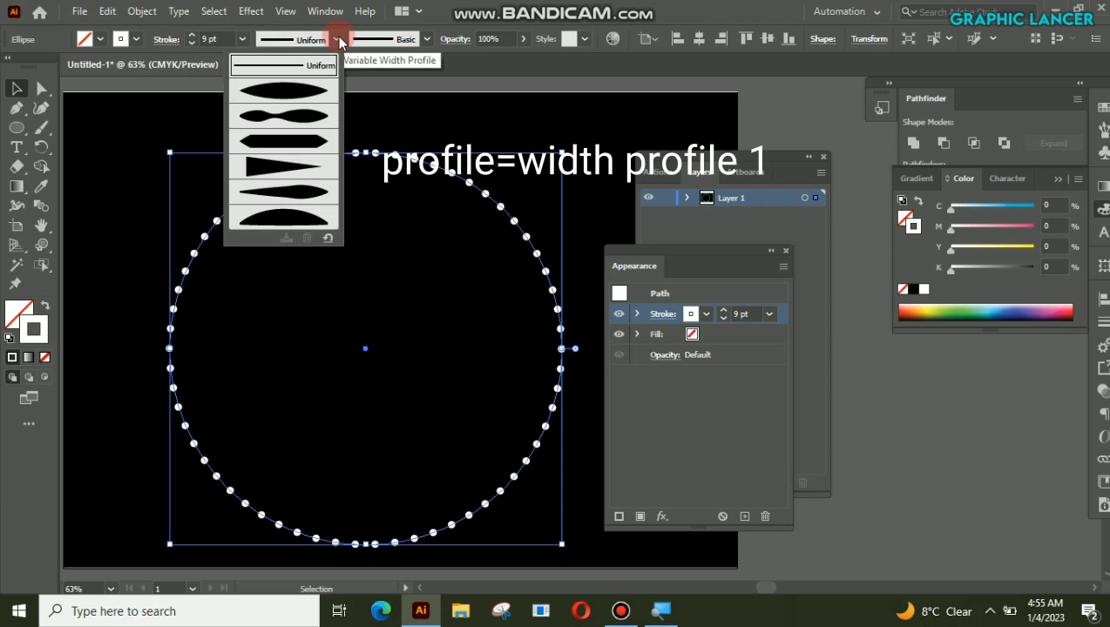
left_click(297, 92)
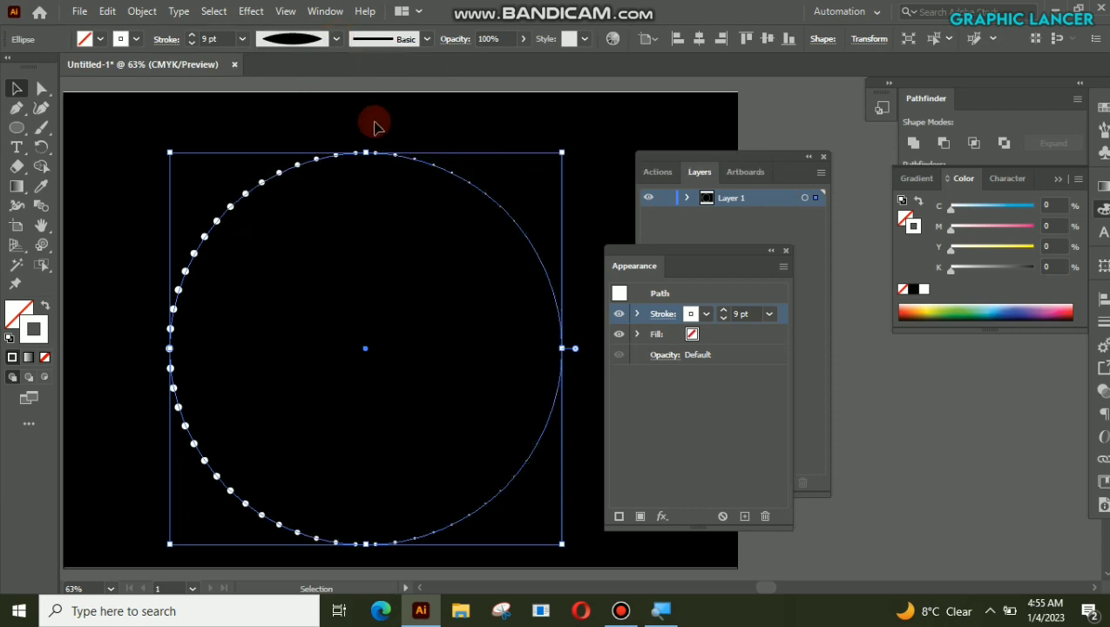
Step: Reflect the dotted circle so that its larger dots lie on the right side
right_click(354, 326)
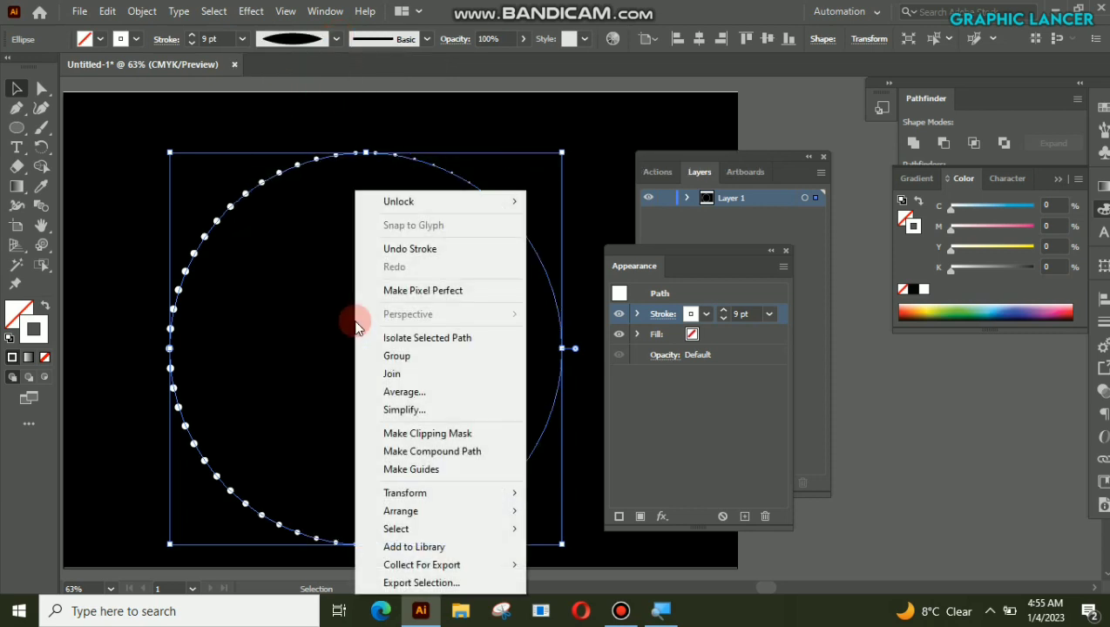
mouse_move(424, 516)
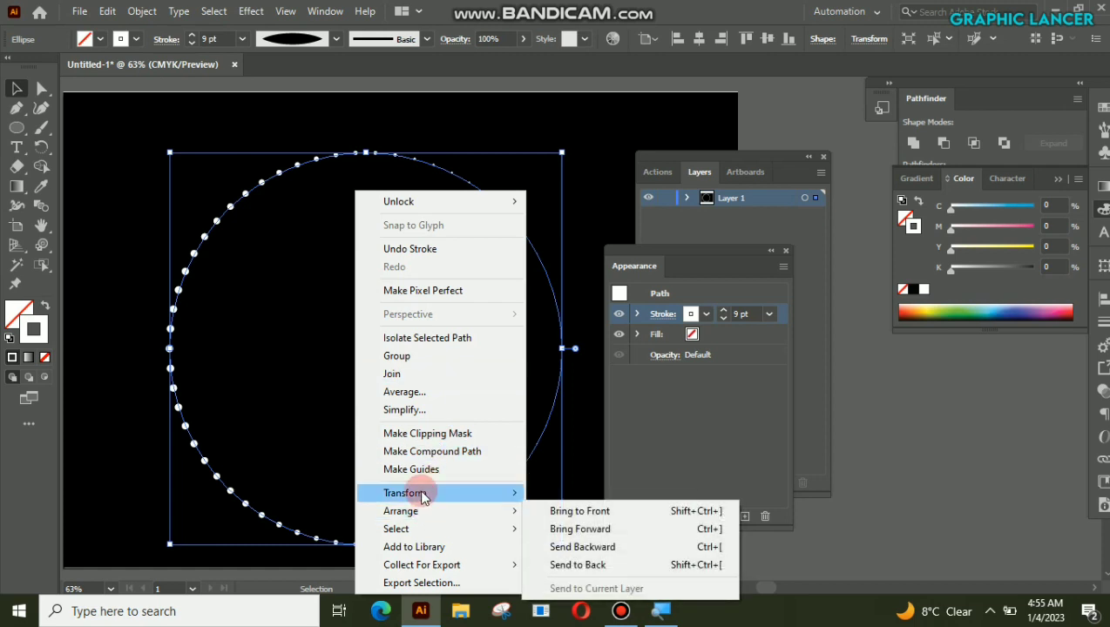
mouse_move(423, 493)
left_click(613, 409)
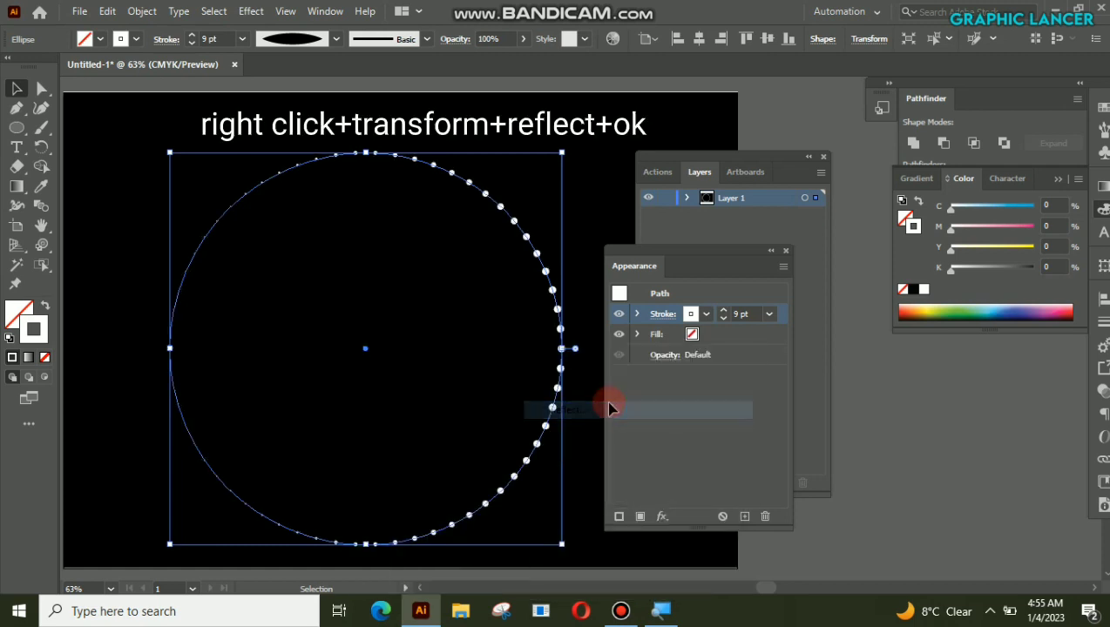
left_click(784, 399)
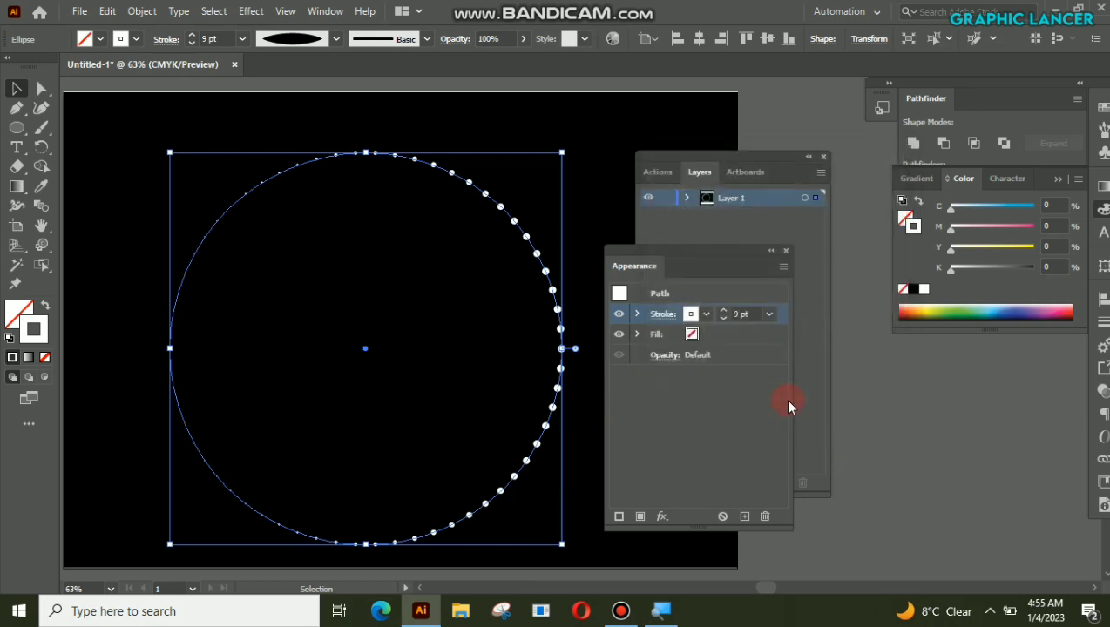
Step: Reselect the dotted circle and expand its appearance into separate shapes
left_click(528, 128)
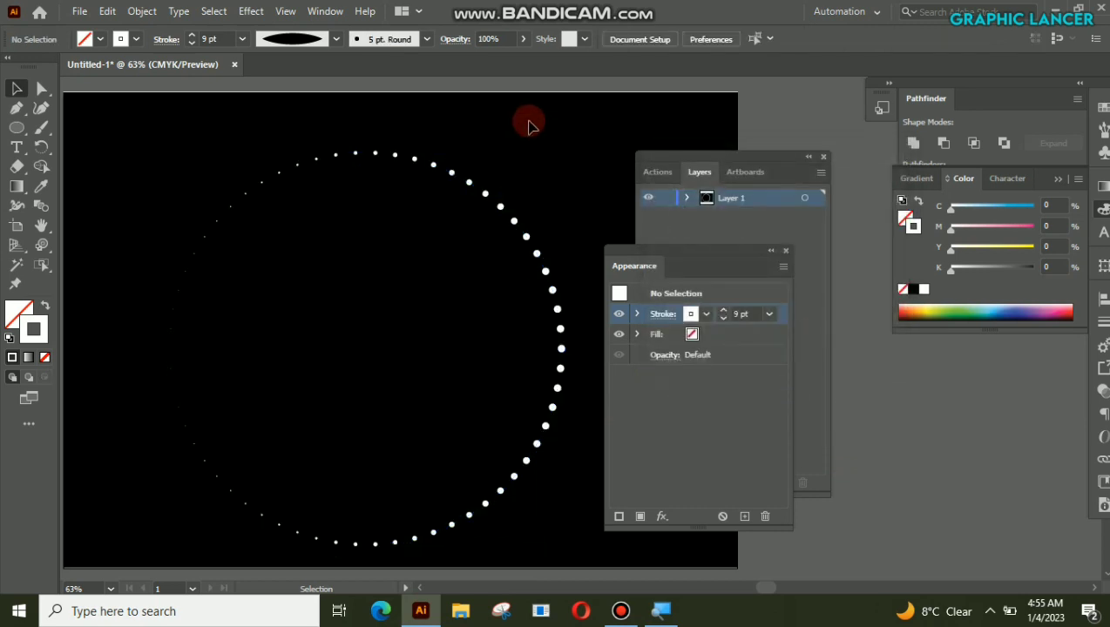
left_click(396, 161)
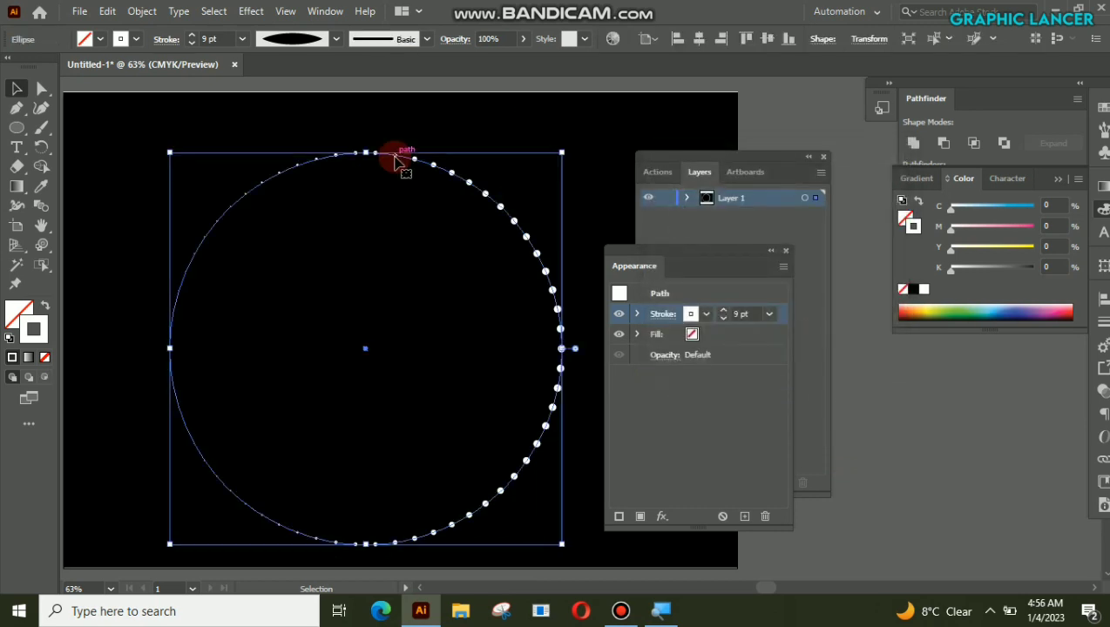
left_click(139, 10)
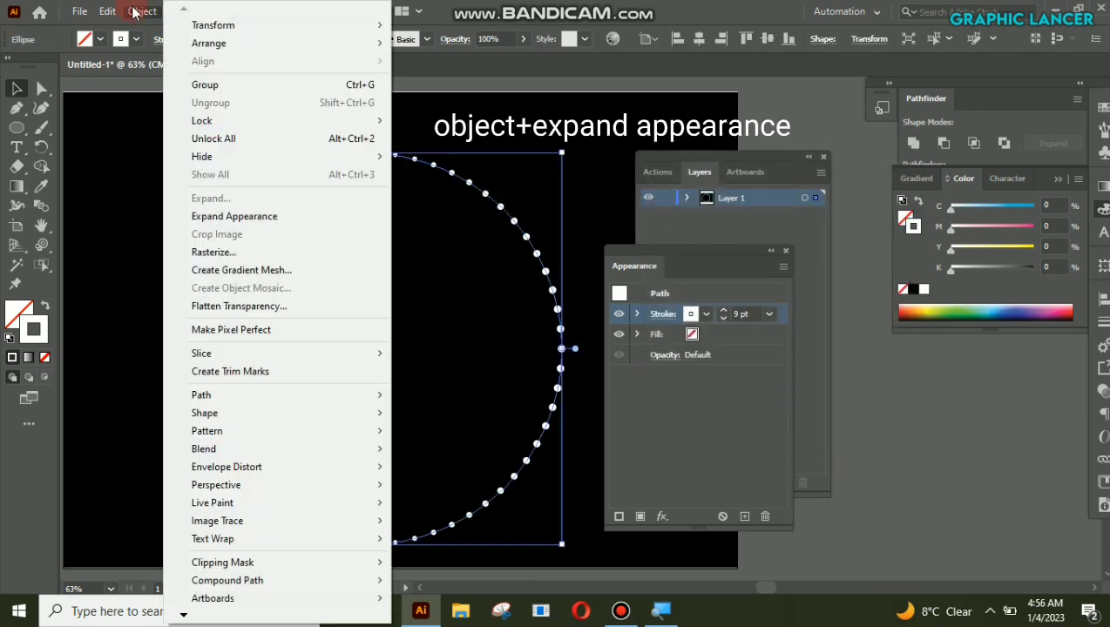
left_click(233, 218)
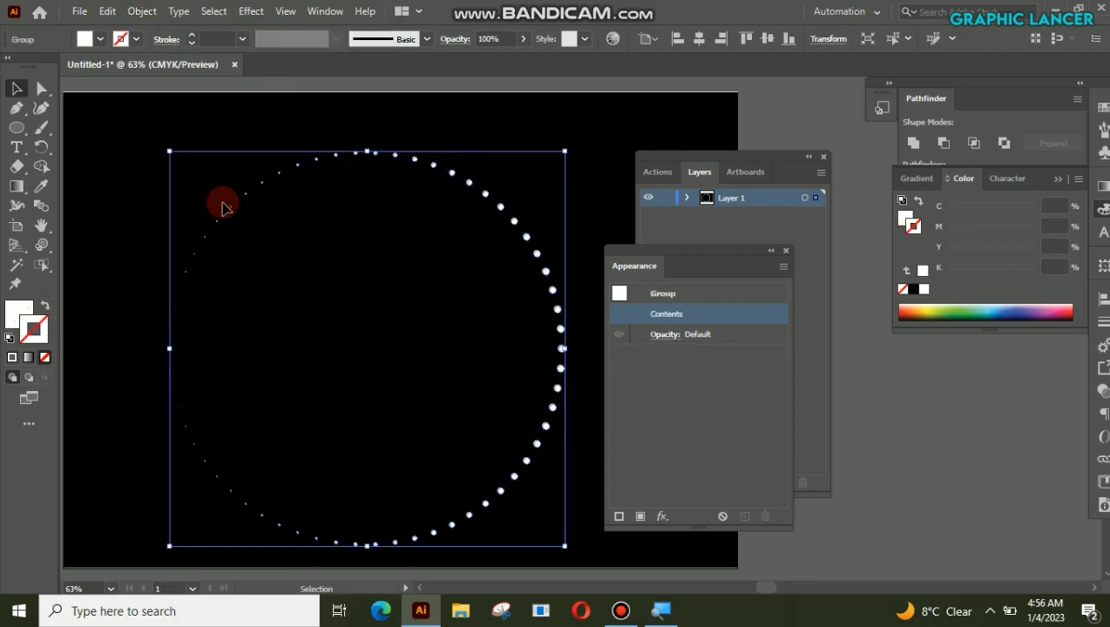
Step: Copy the expanded dotted circle and paste the duplicate in front of the original
left_click(143, 12)
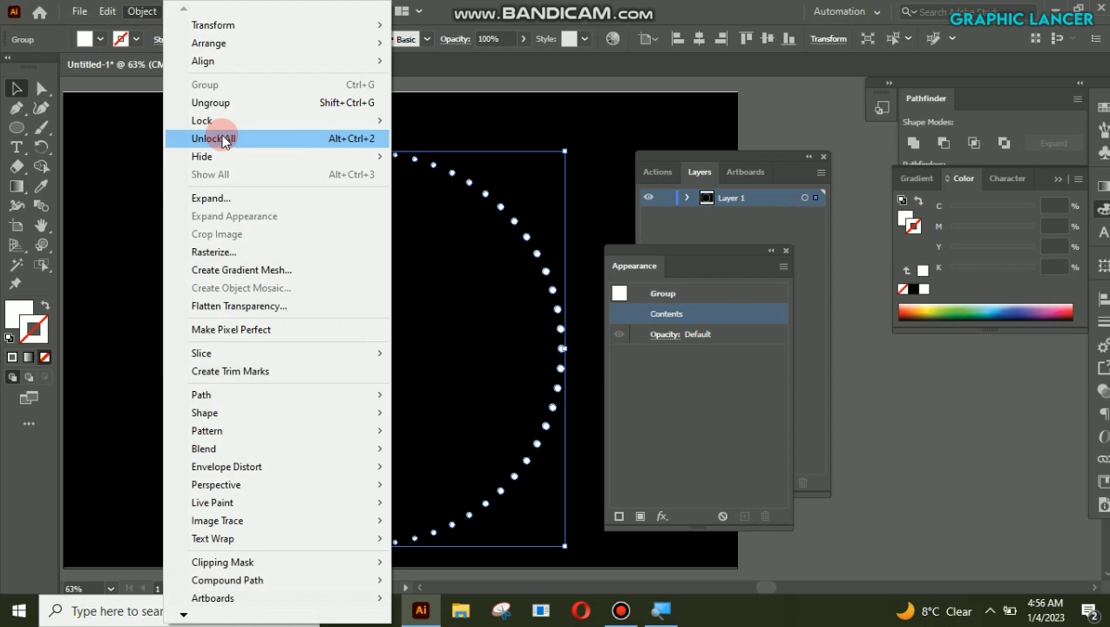
mouse_move(107, 11)
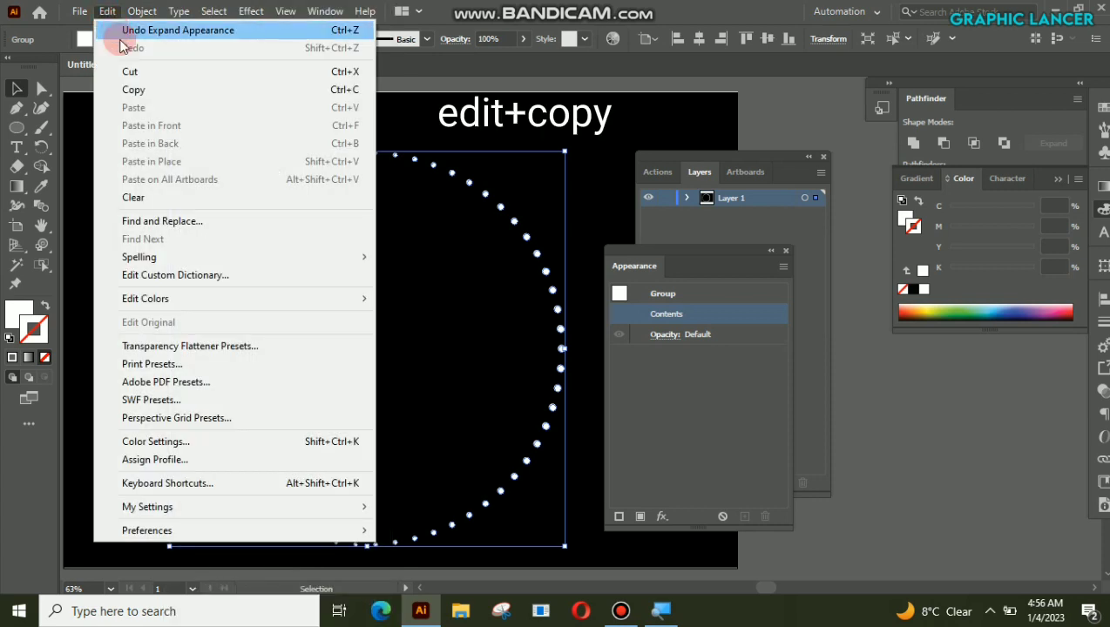
left_click(132, 89)
left_click(107, 11)
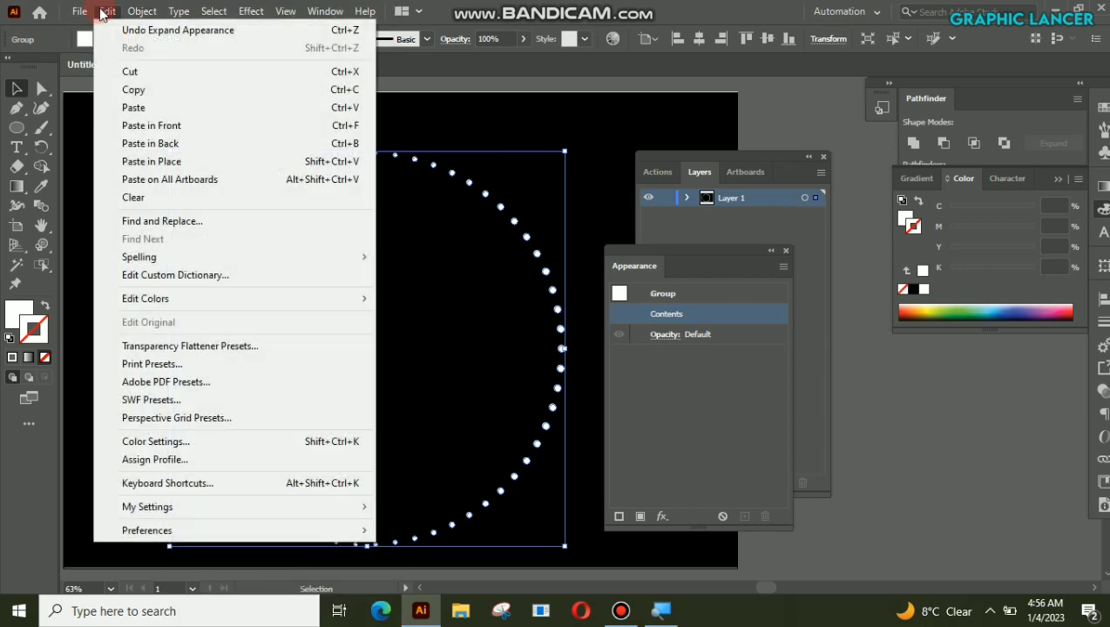
left_click(151, 127)
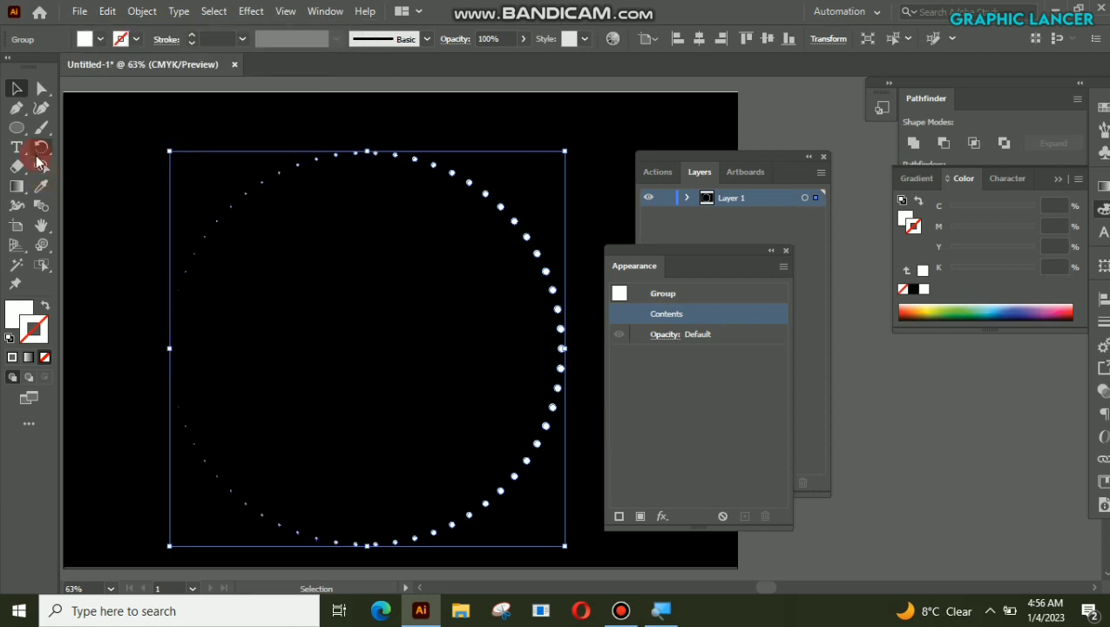
Step: Scale the pasted dotted circle uniformly to 60% about its centre
left_click_drag(39, 156, 101, 165)
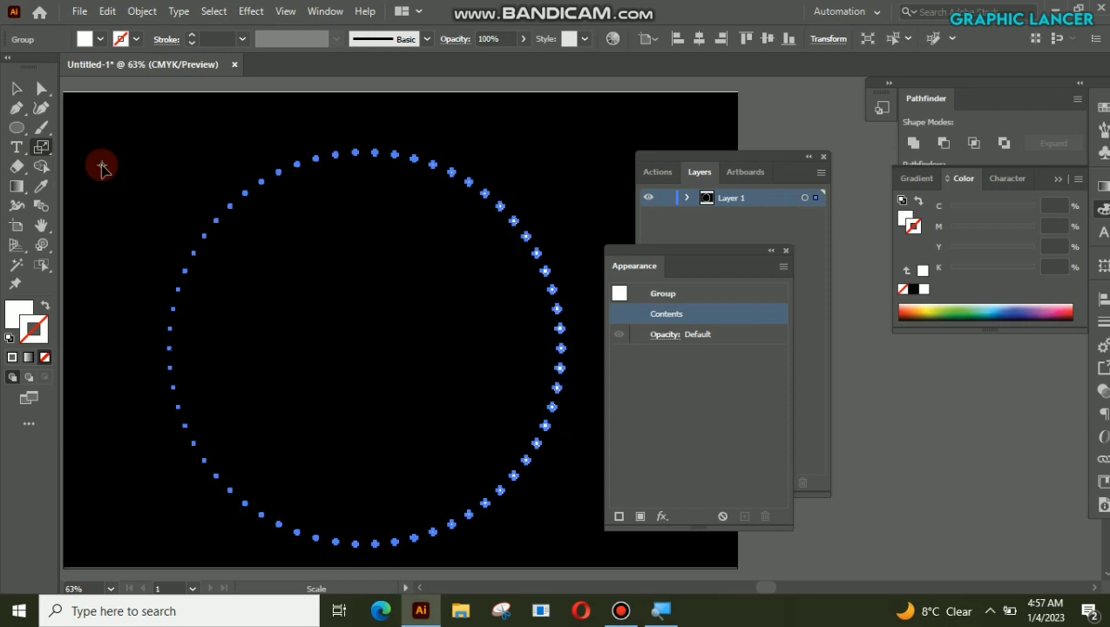
double_click(41, 148)
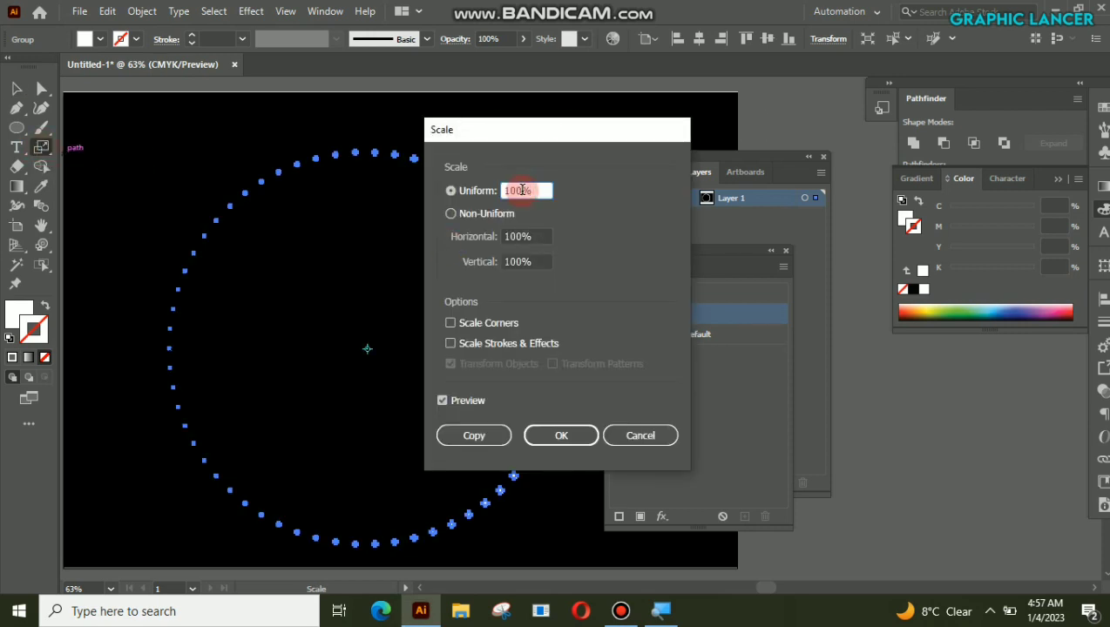
type("60")
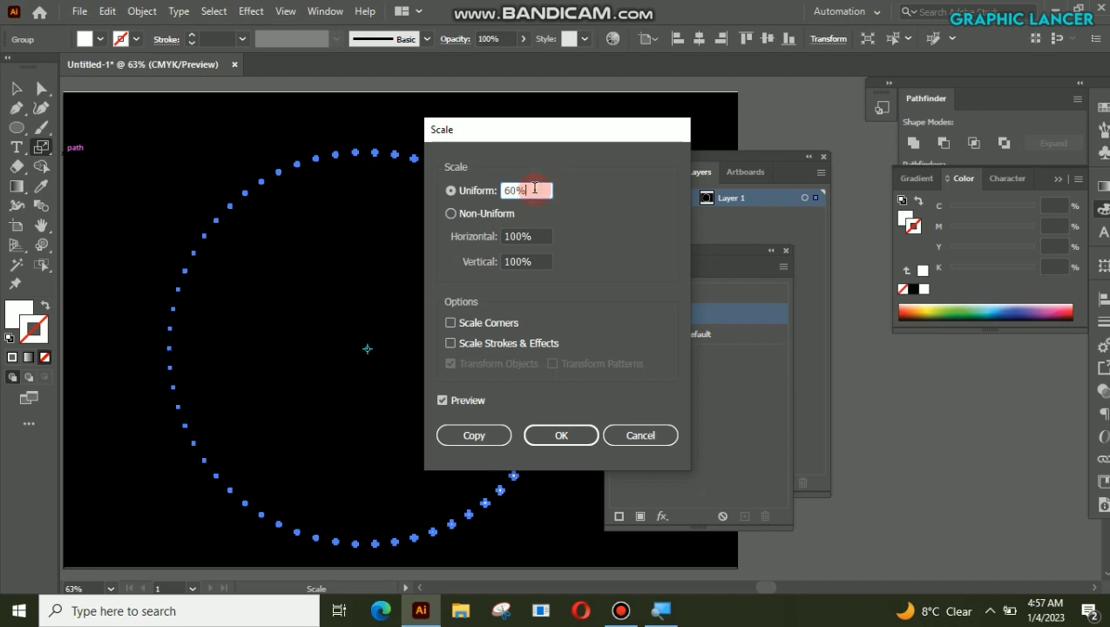
left_click(564, 435)
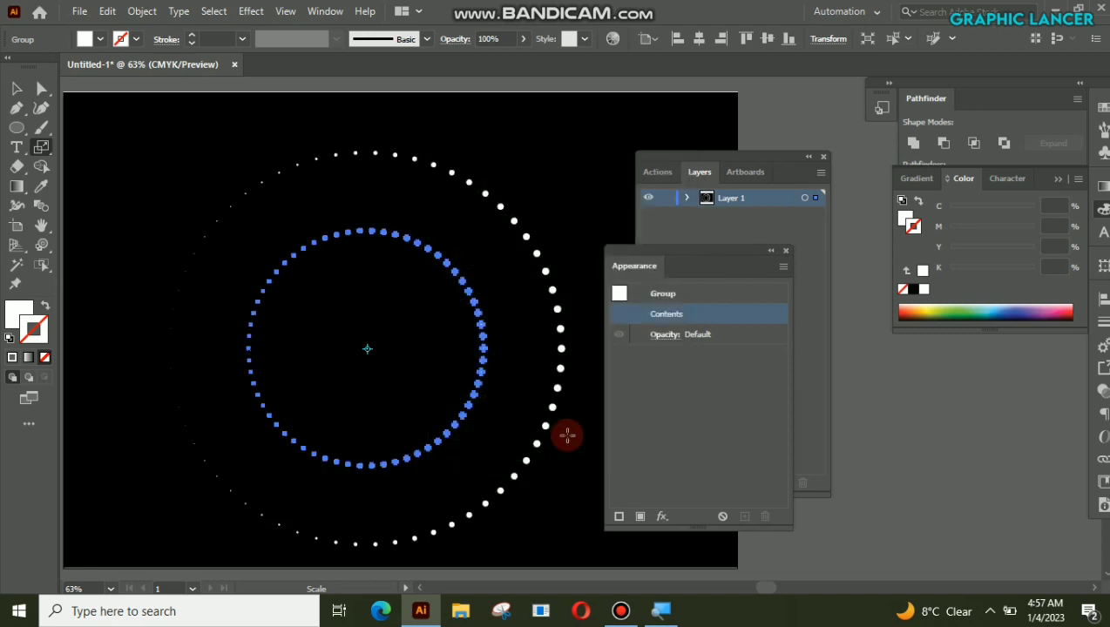
Step: Move the smaller dotted circle horizontally until its left edge meets the large circle's left edge, and deselect it
left_click(15, 88)
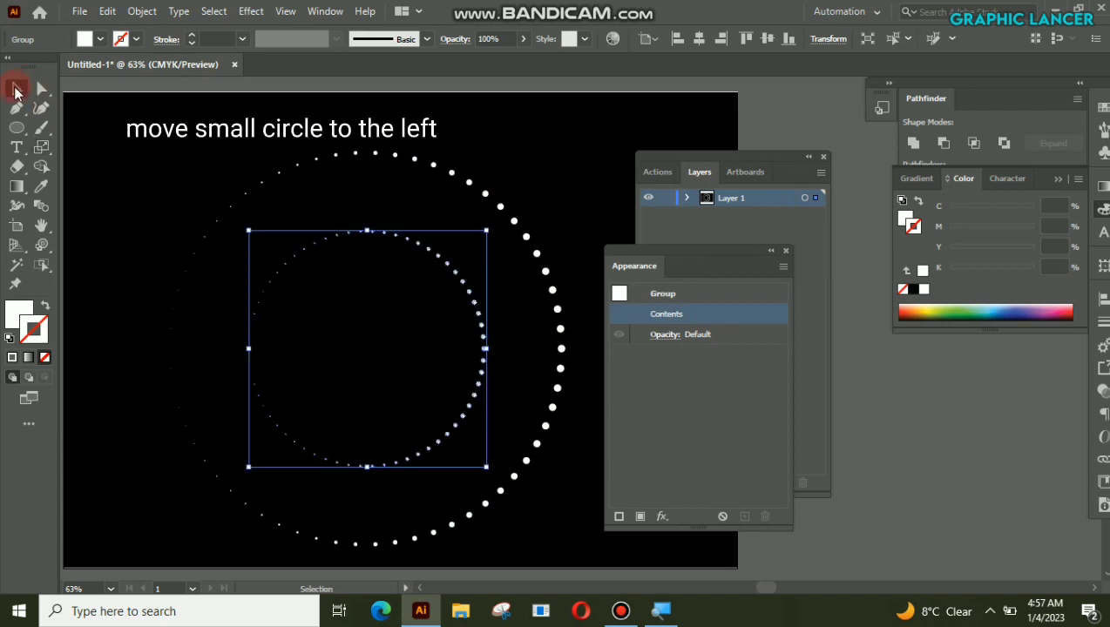
left_click_drag(484, 341, 403, 340)
left_click(162, 140)
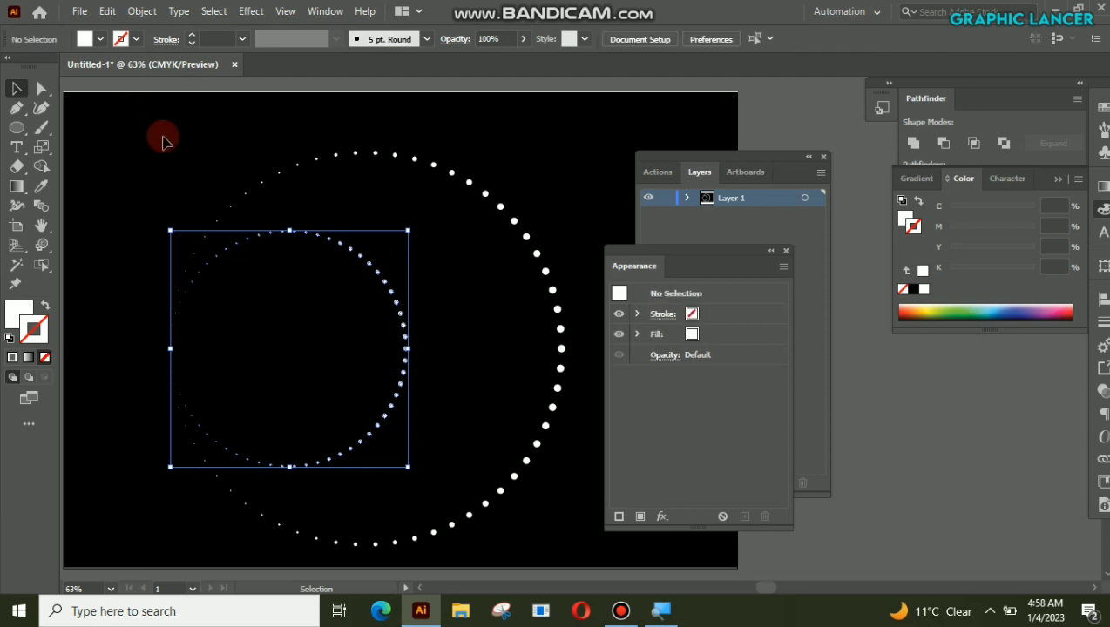
Step: Select both dotted circles and set the blend options to Specified Steps spacing with 50 steps
left_click_drag(162, 141, 438, 384)
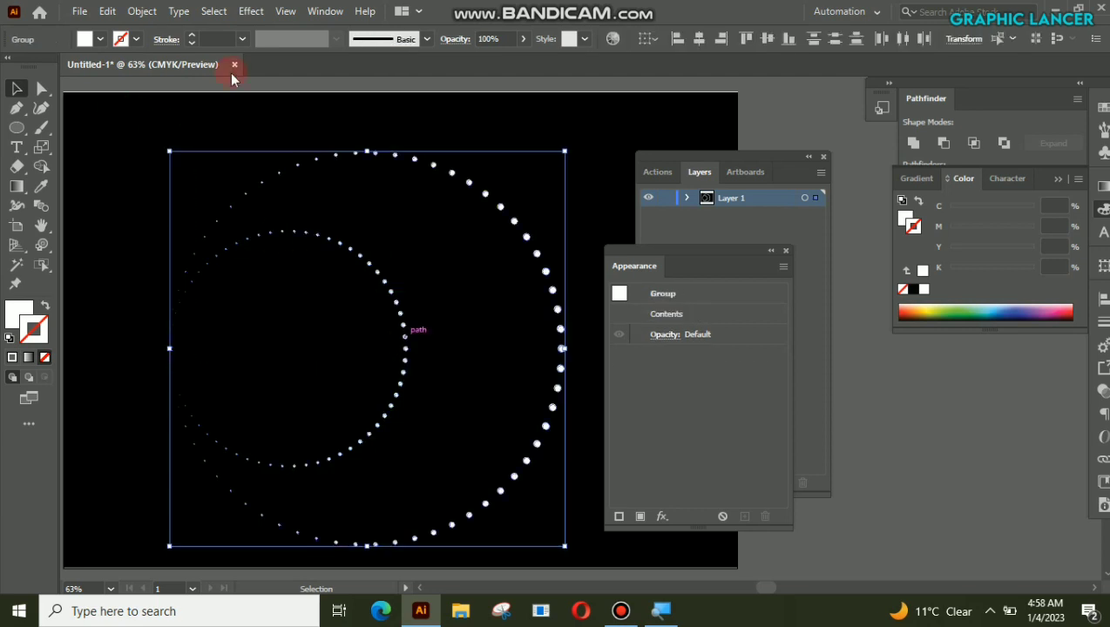
left_click(141, 10)
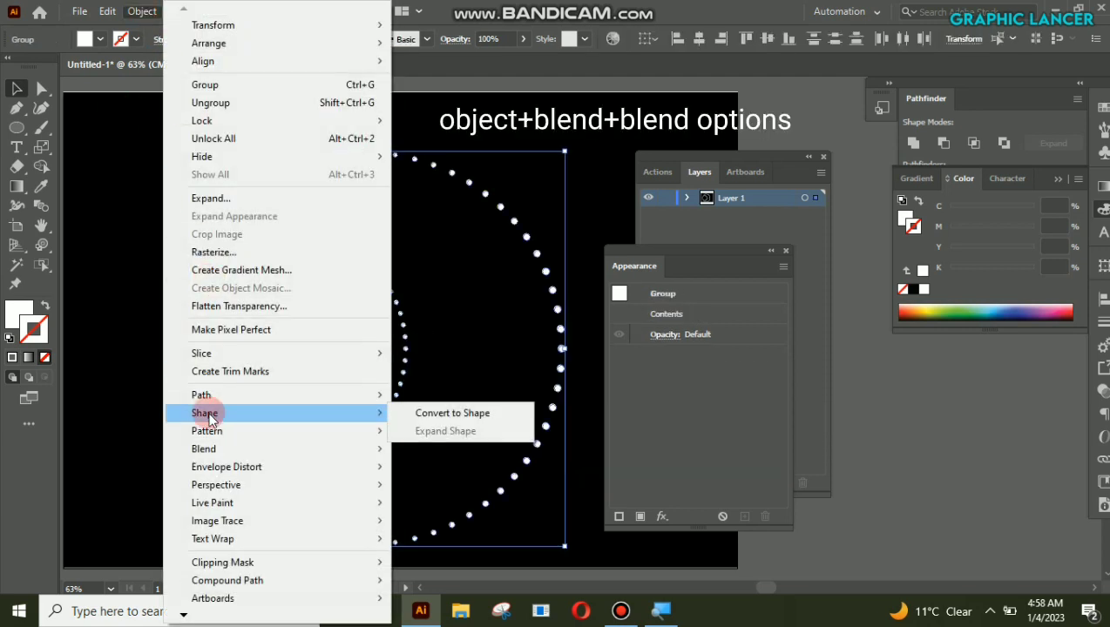
mouse_move(210, 450)
left_click(412, 487)
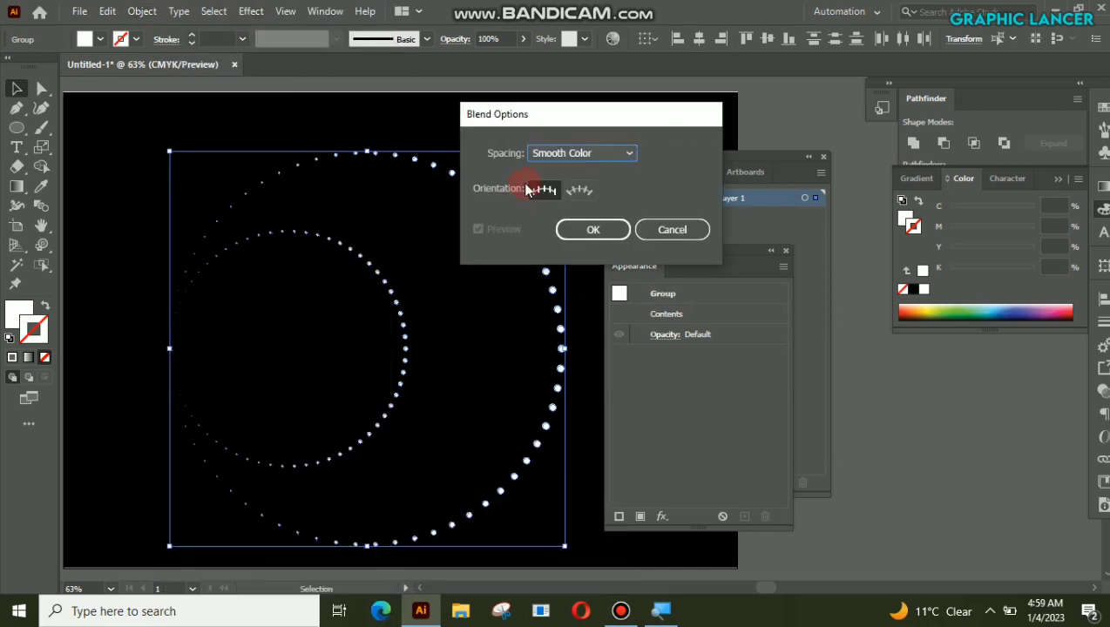
left_click(629, 153)
left_click(583, 189)
left_click(659, 152)
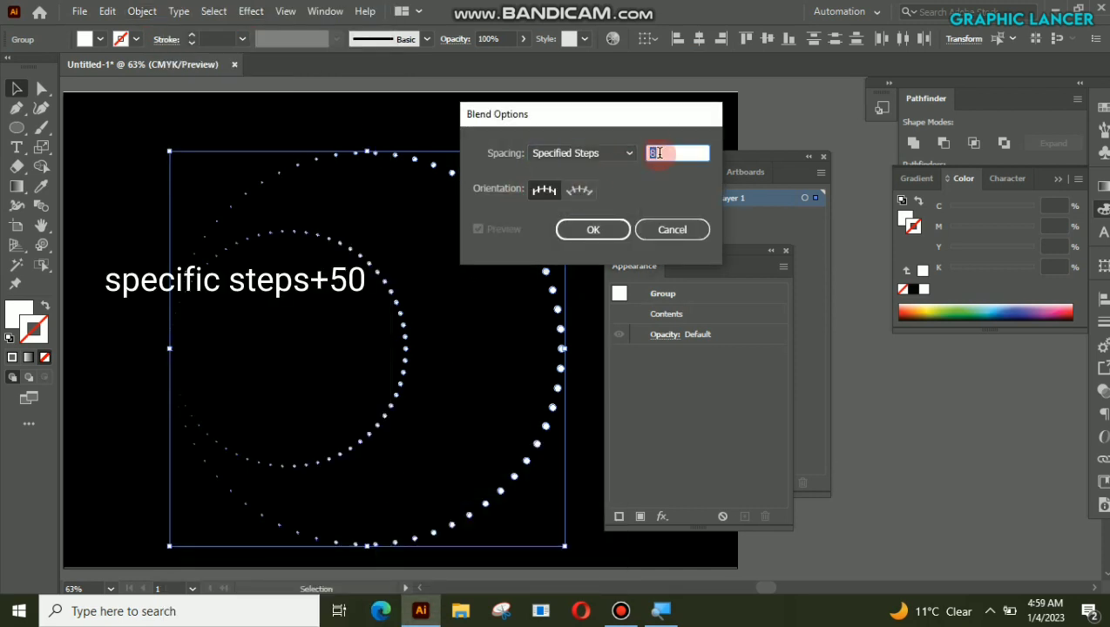
type("50")
left_click(585, 249)
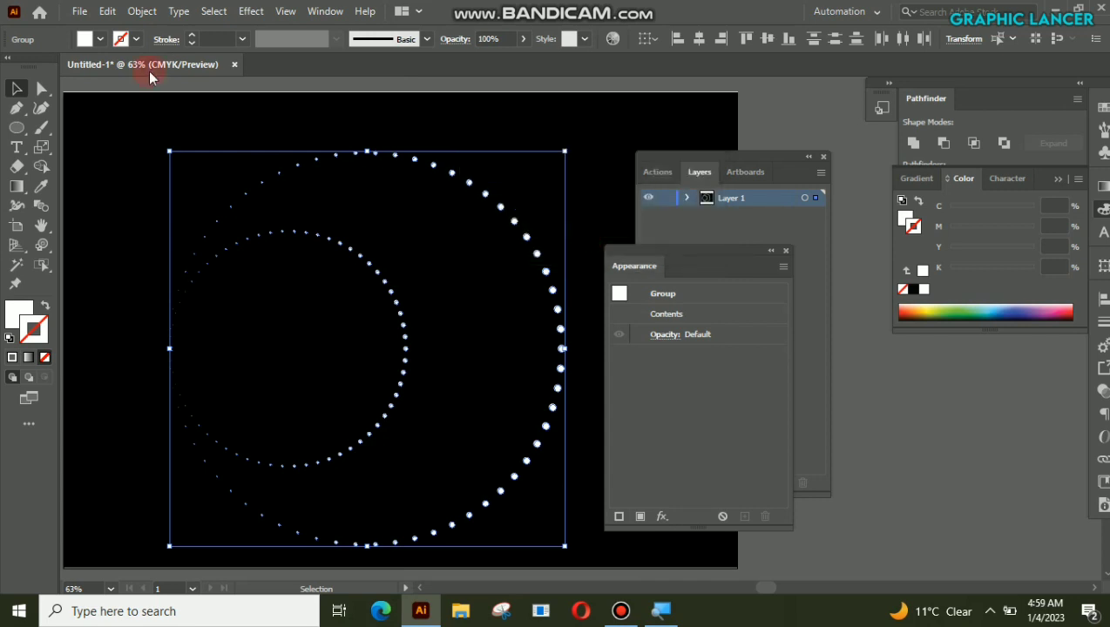
Step: Make a blend between the two dotted circles and expand its object and fill
left_click(142, 10)
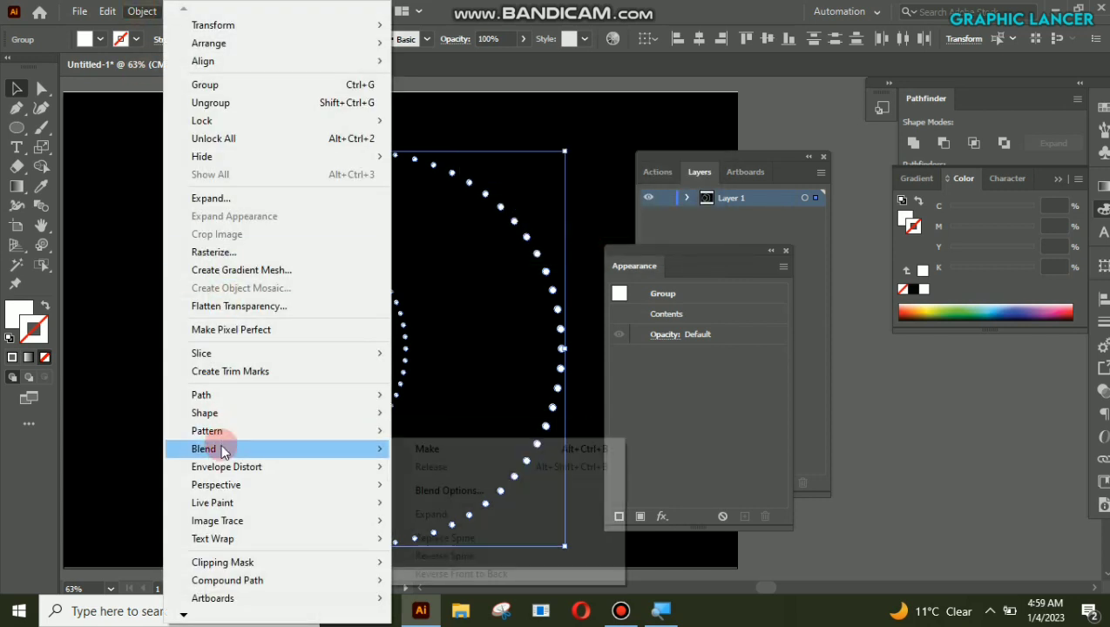
mouse_move(221, 446)
left_click(421, 442)
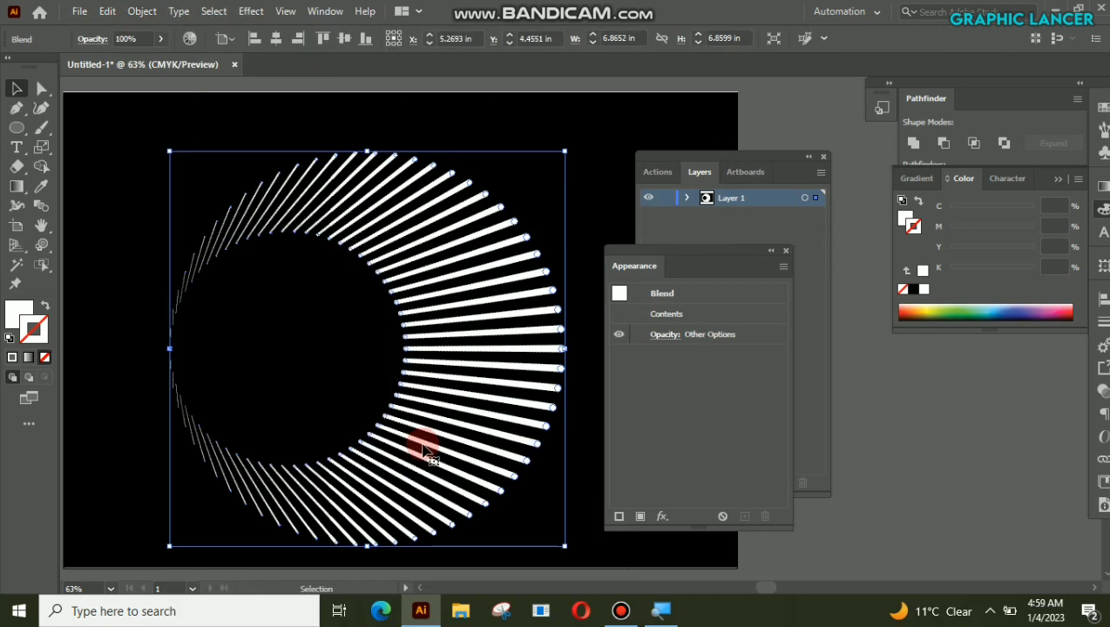
left_click(142, 11)
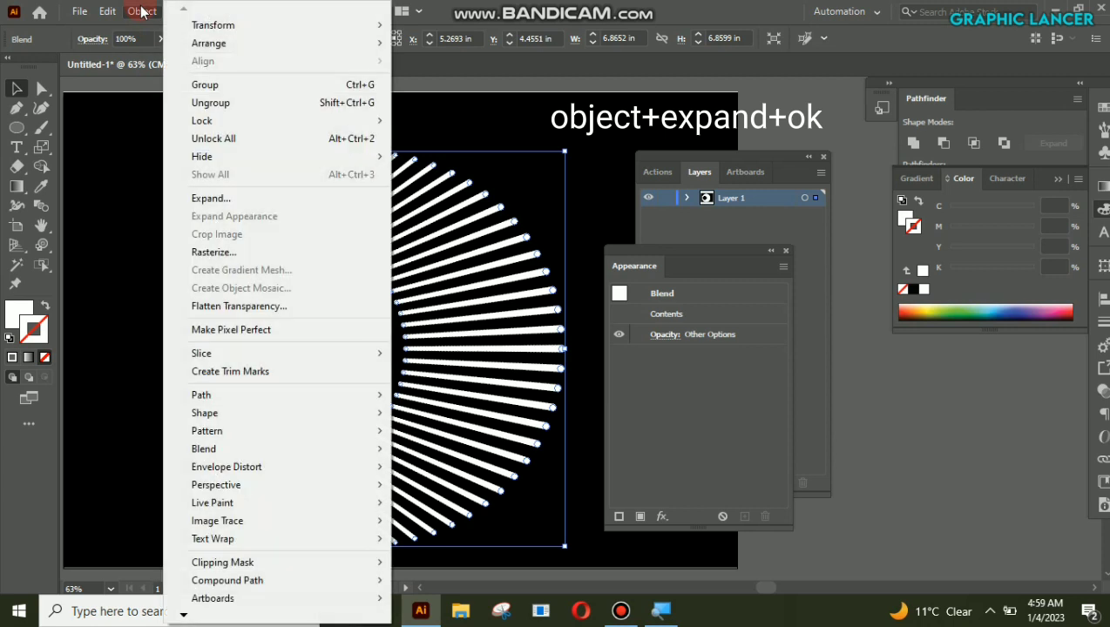
left_click(209, 200)
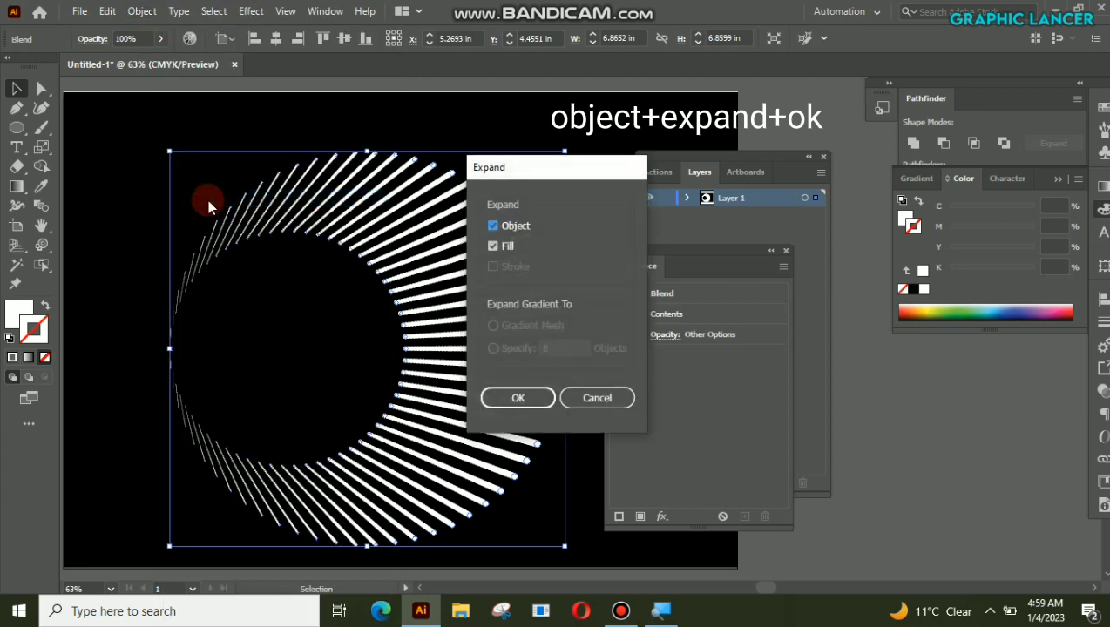
left_click(522, 395)
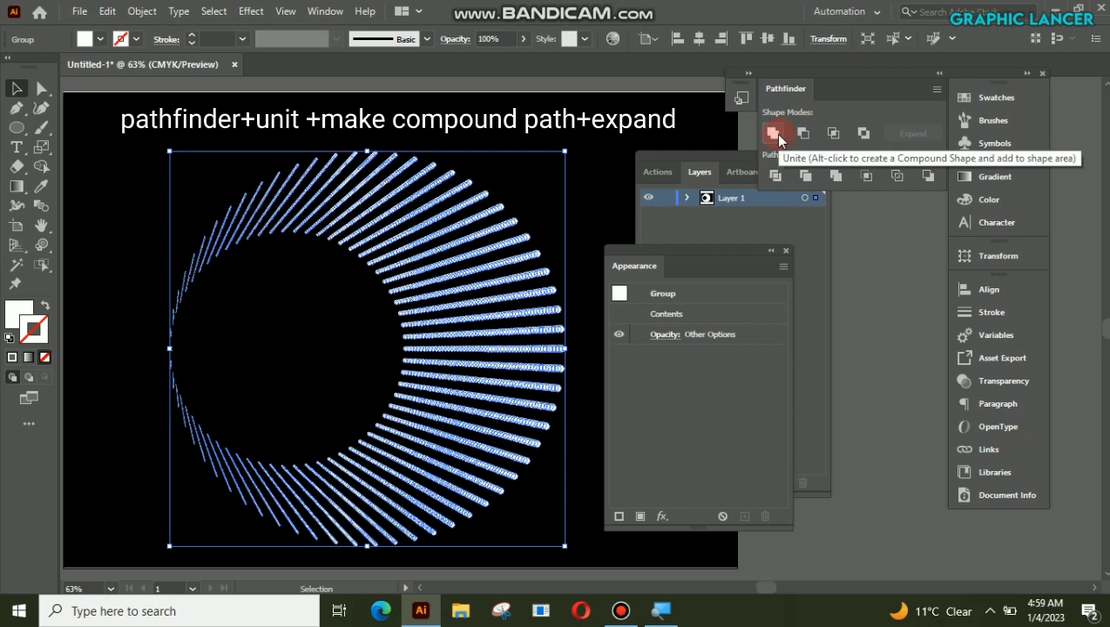
Step: Unite the expanded blend shapes with Pathfinder and make them a compound shape
left_click(776, 134)
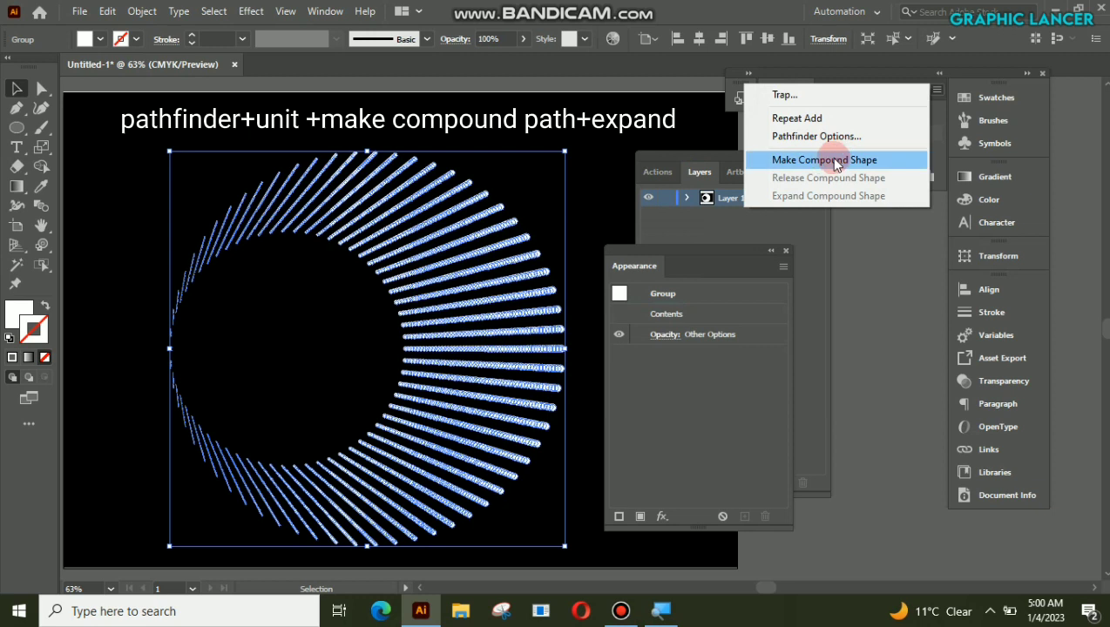
left_click(825, 160)
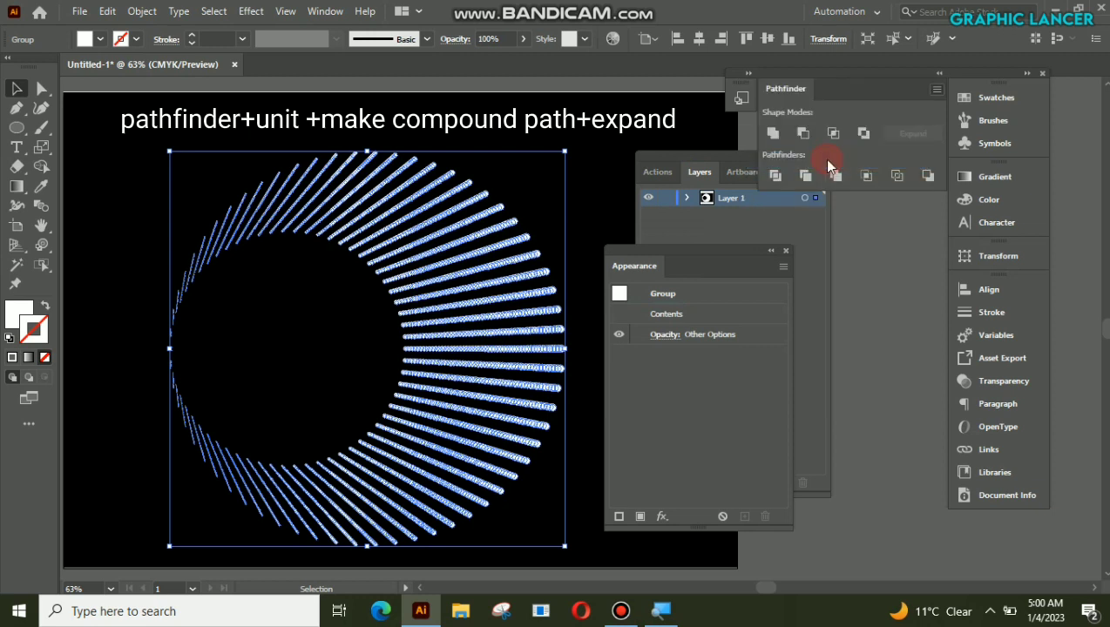
left_click(910, 133)
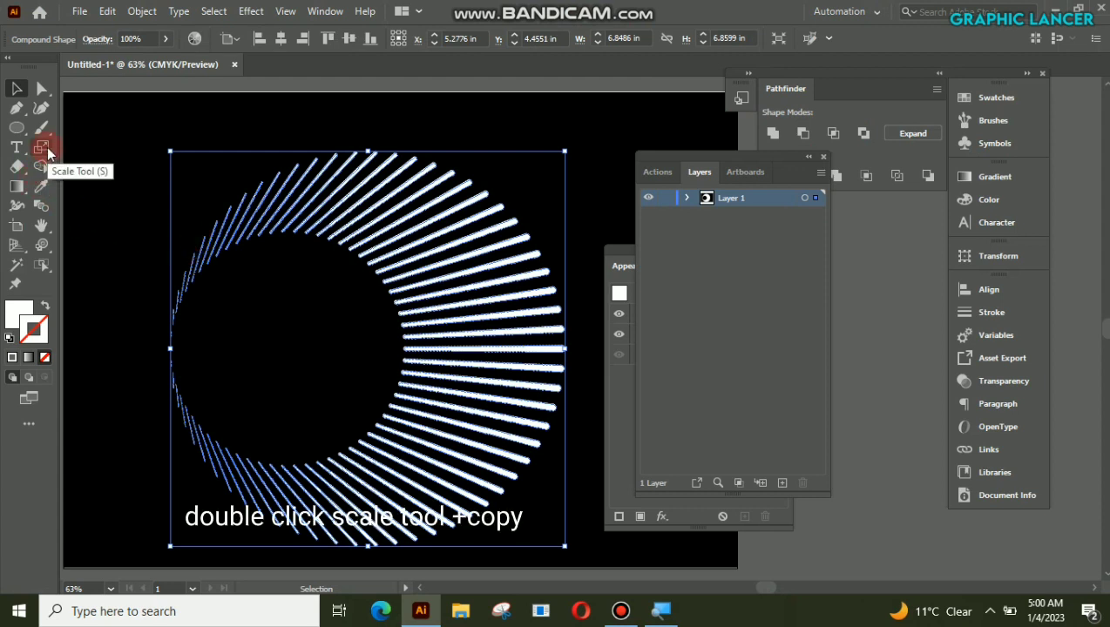
Step: Create a copy of the radial compound shape scaled uniformly to 60%
double_click(47, 146)
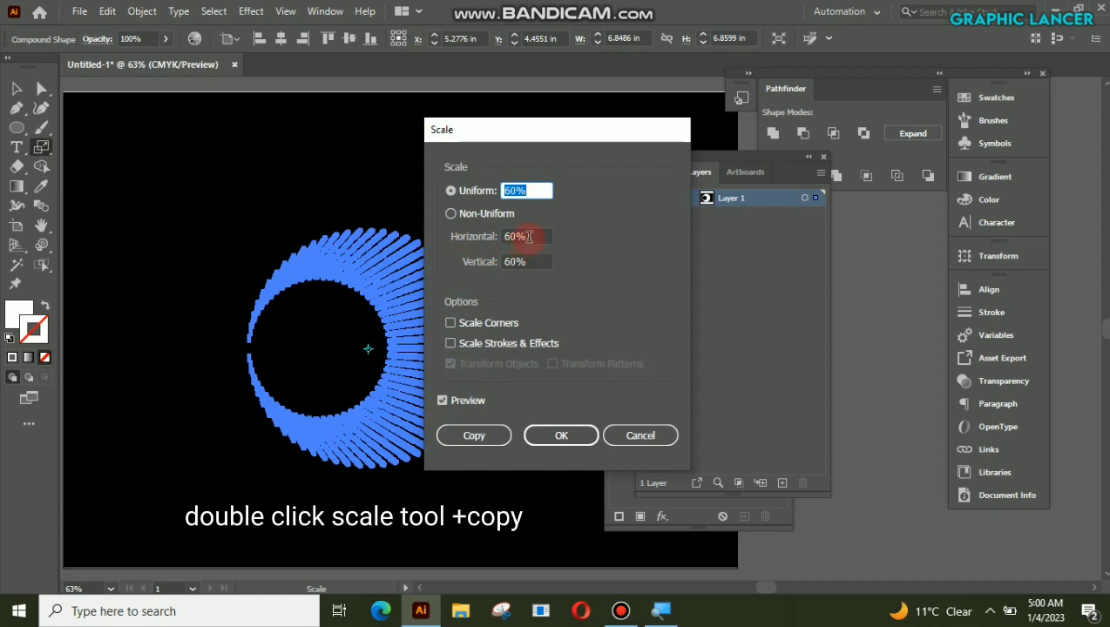
left_click(474, 439)
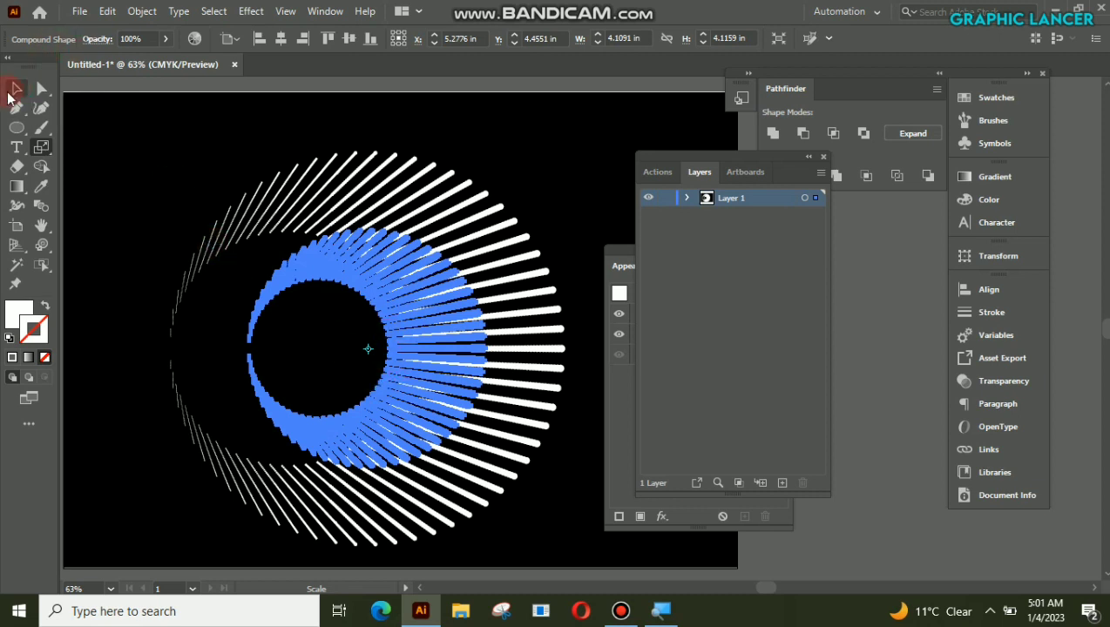
left_click(16, 89)
Step: Reflect the smaller radial shape across the vertical axis so its thick rays face left
right_click(436, 350)
mouse_move(501, 268)
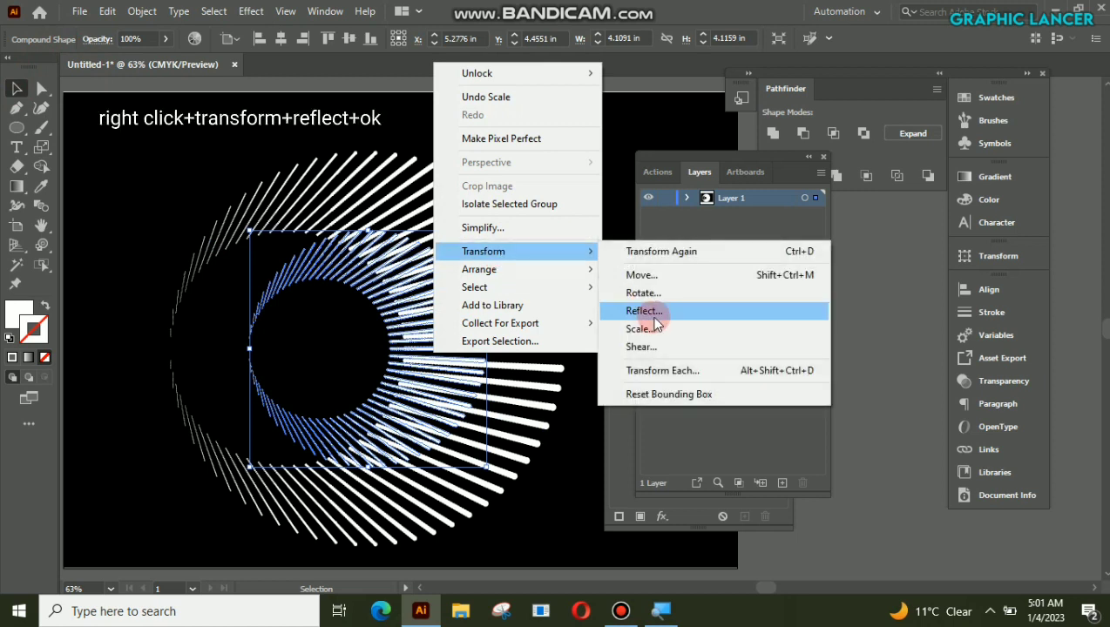
left_click(654, 315)
left_click(782, 400)
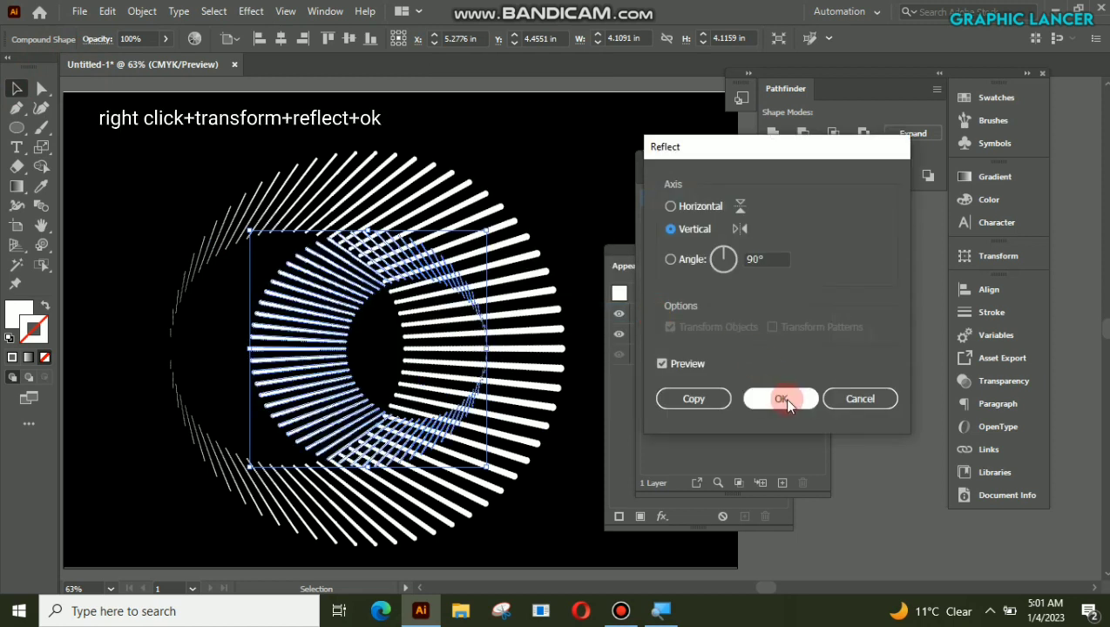
Step: Move the reflected radial shape left until it fits inside the large shape's circular opening, and deselect it
left_click_drag(301, 340, 241, 345)
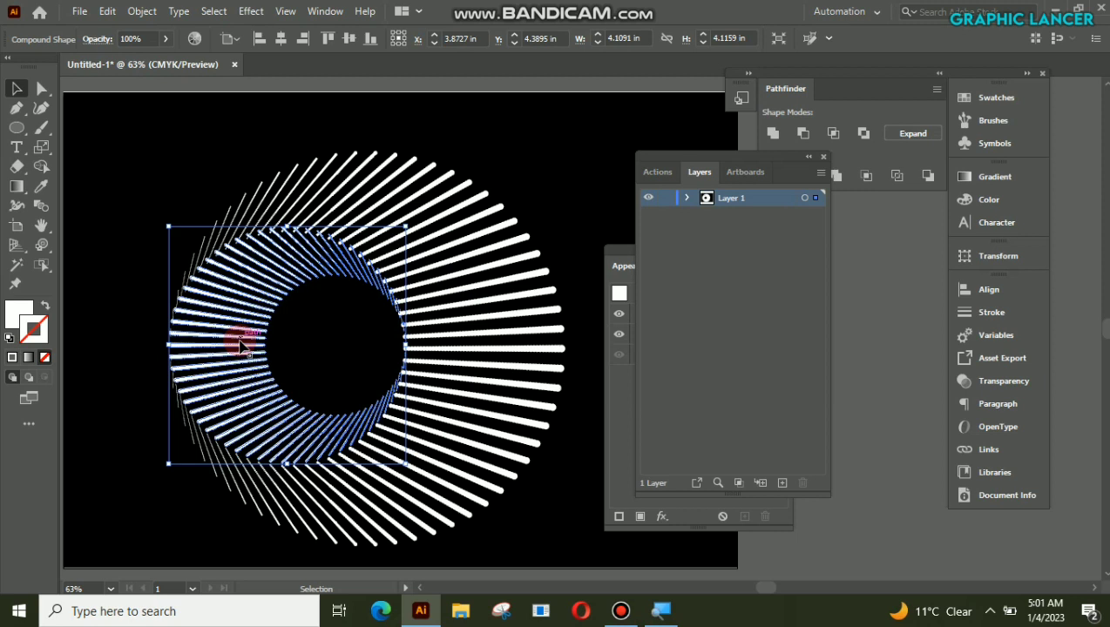
left_click(165, 162)
left_click(237, 321)
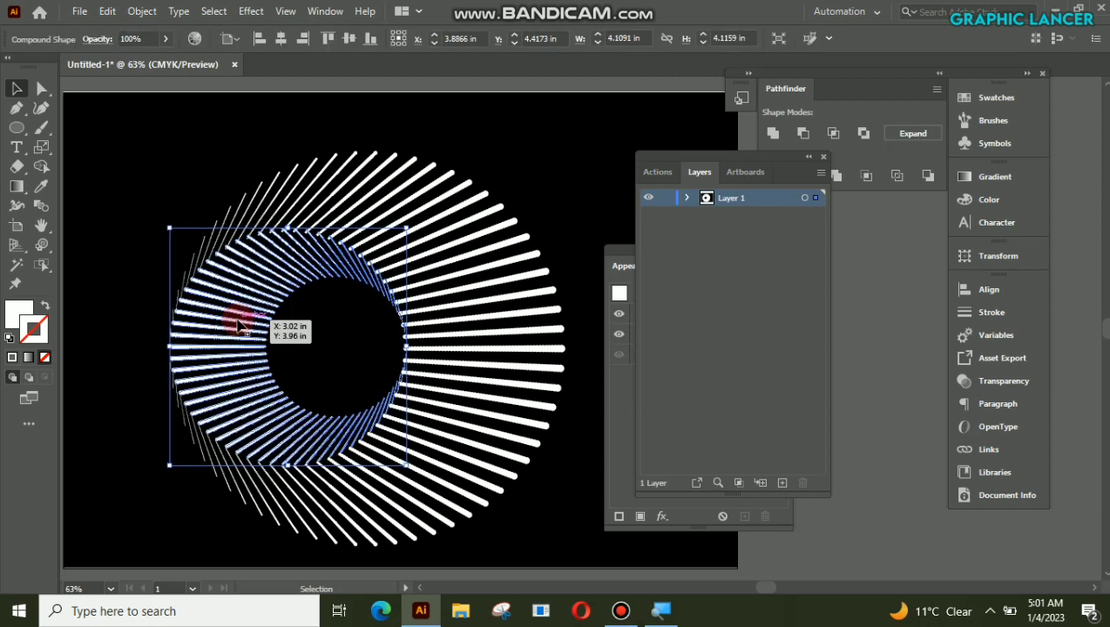
left_click(142, 177)
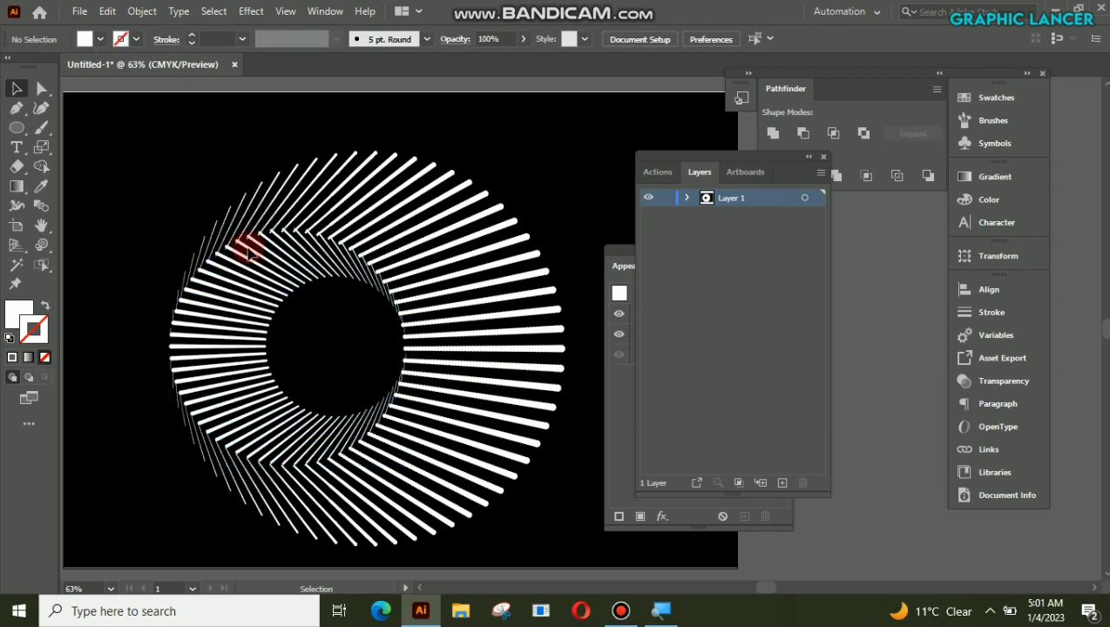
Step: Select the inner reflected radial shape and create a copy of it scaled uniformly to 60%
left_click(235, 354)
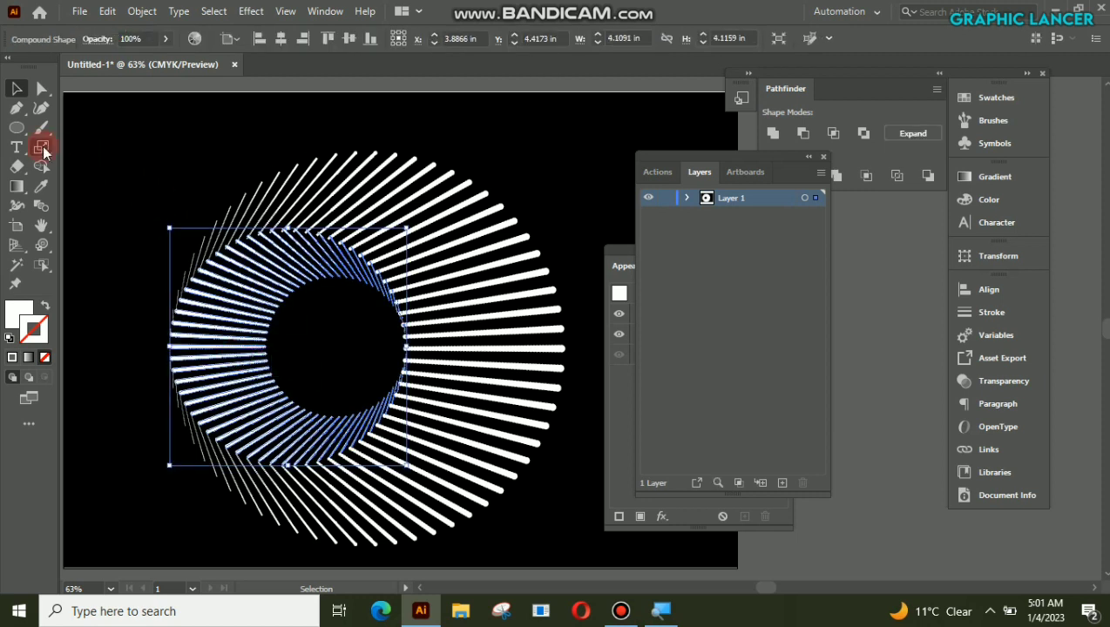
double_click(41, 148)
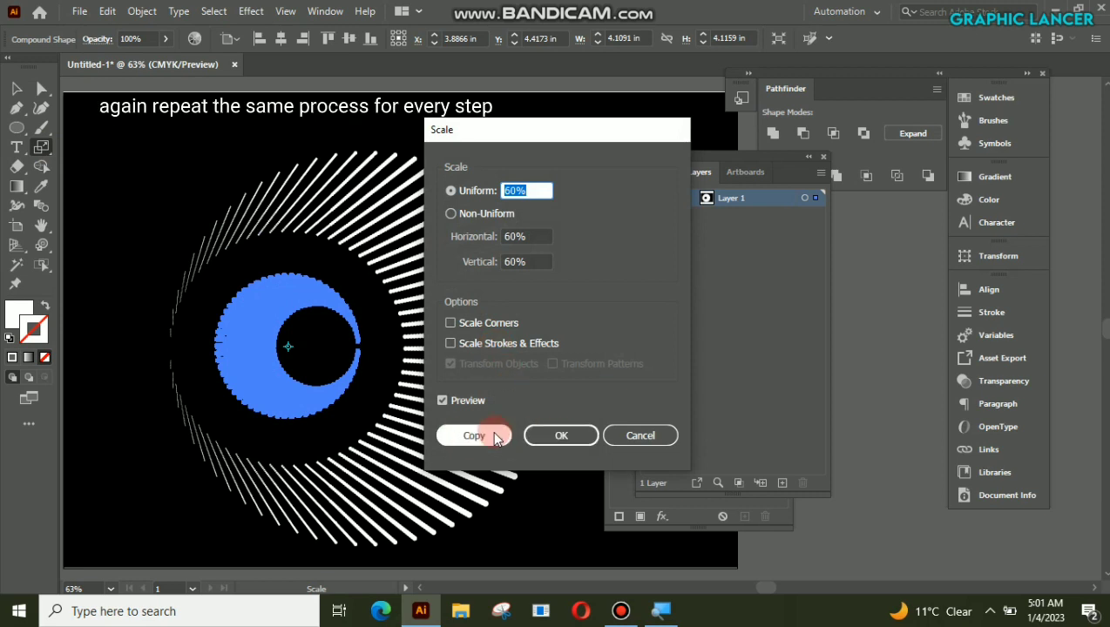
left_click(475, 436)
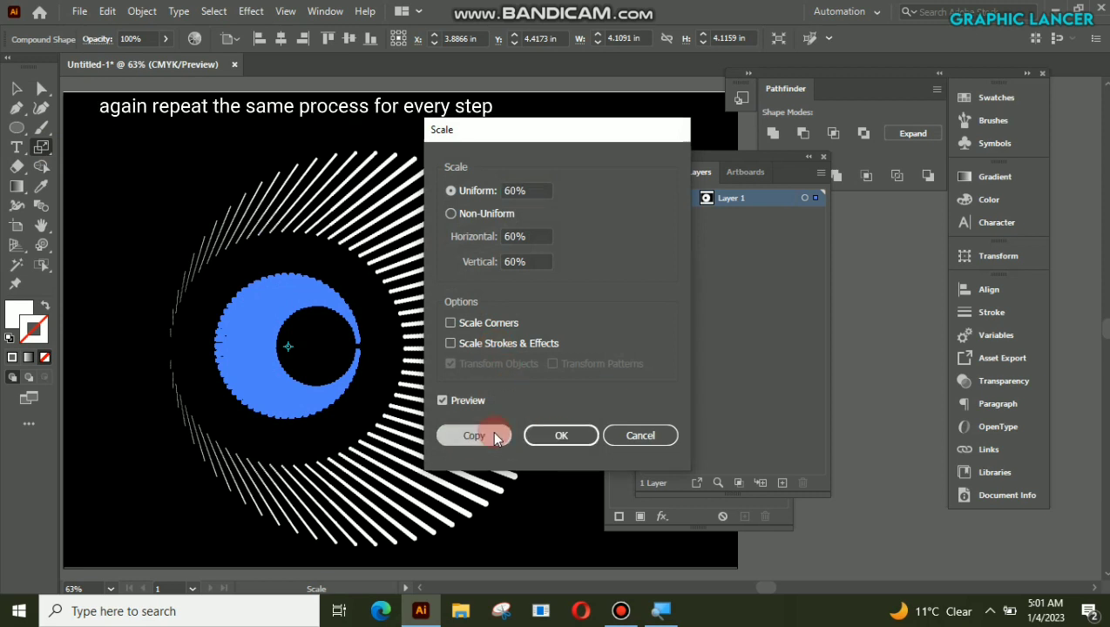
left_click_drag(494, 438, 294, 218)
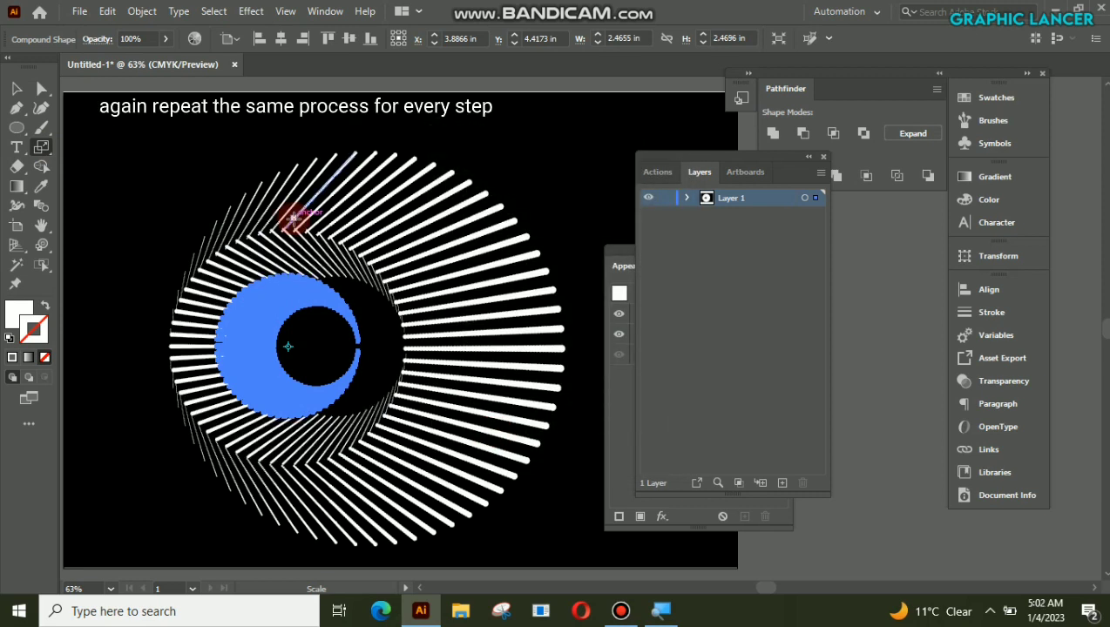
left_click(18, 87)
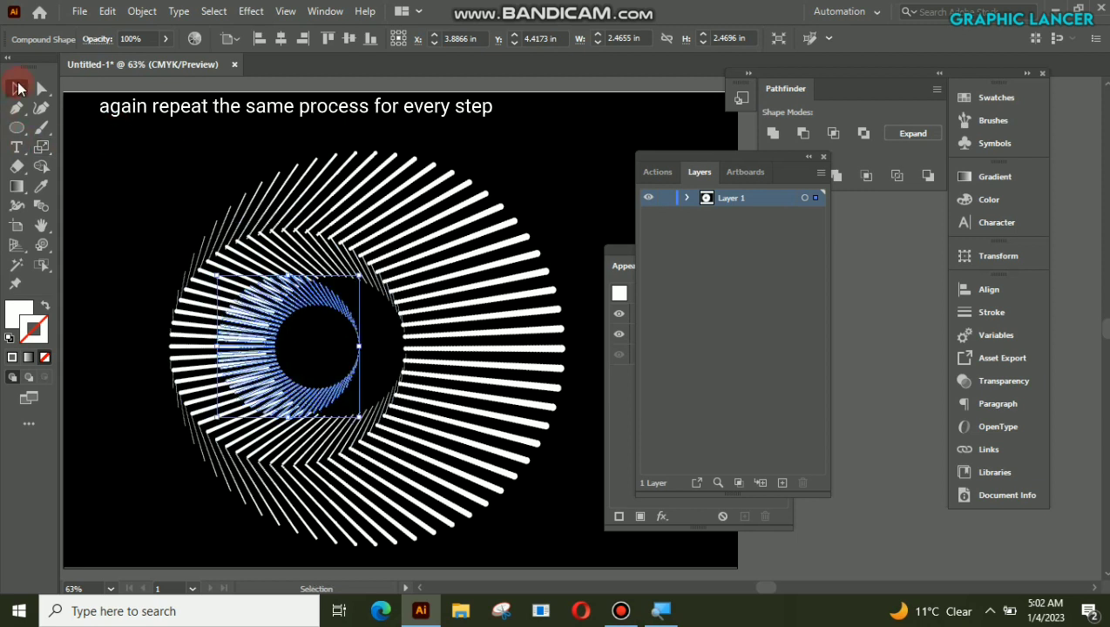
Step: Reflect the newly scaled innermost radial copy across the vertical axis so its thick rays face right
right_click(260, 375)
mouse_move(359, 271)
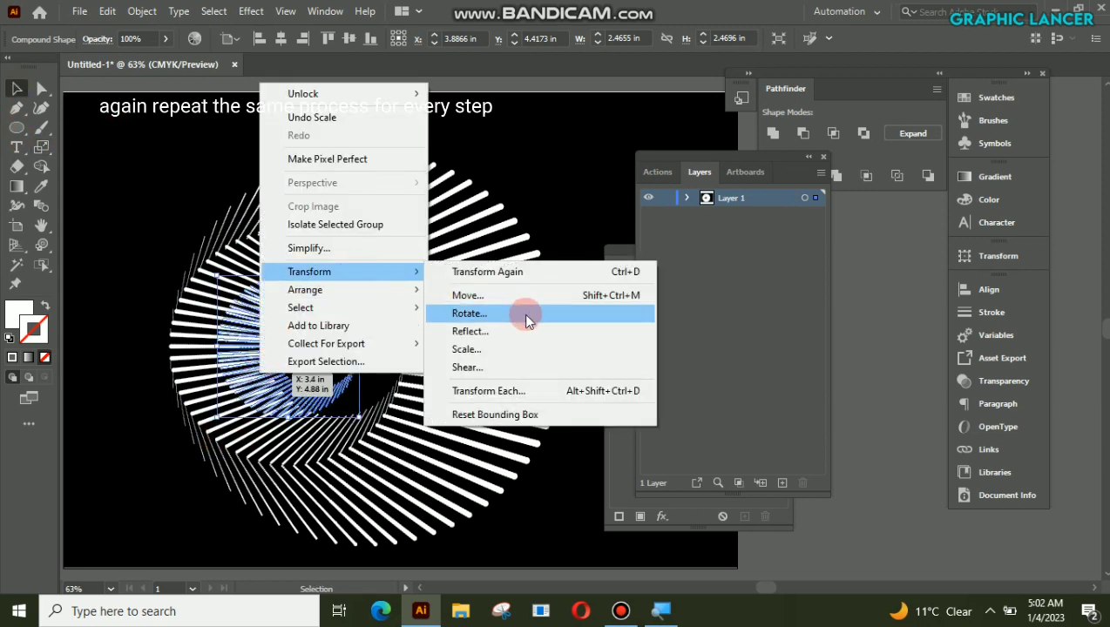
left_click(526, 329)
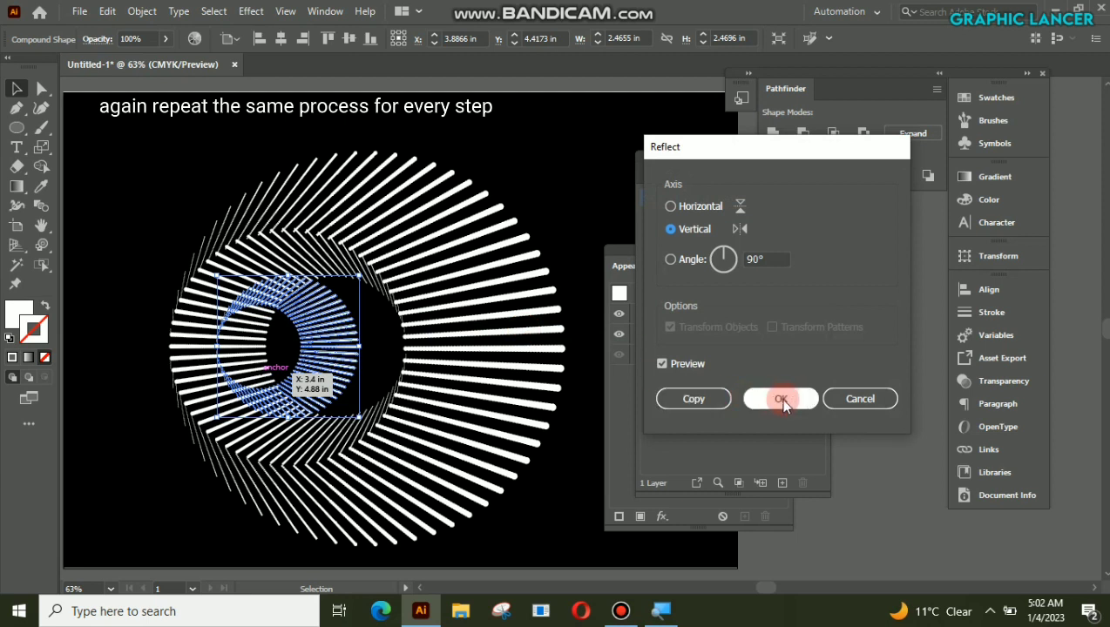
left_click(781, 399)
Step: Move the innermost radial shape right, nudge it into the circular opening of the surrounding shape, and deselect it
left_click_drag(317, 346, 367, 350)
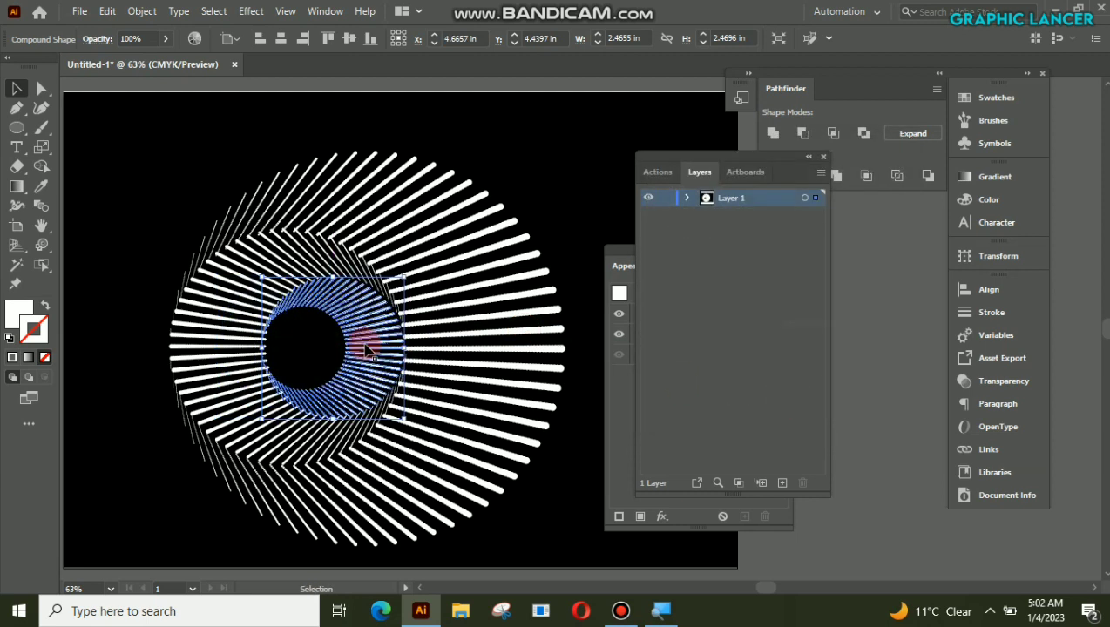
key("Up")
key("Up")
key("Right")
left_click(540, 148)
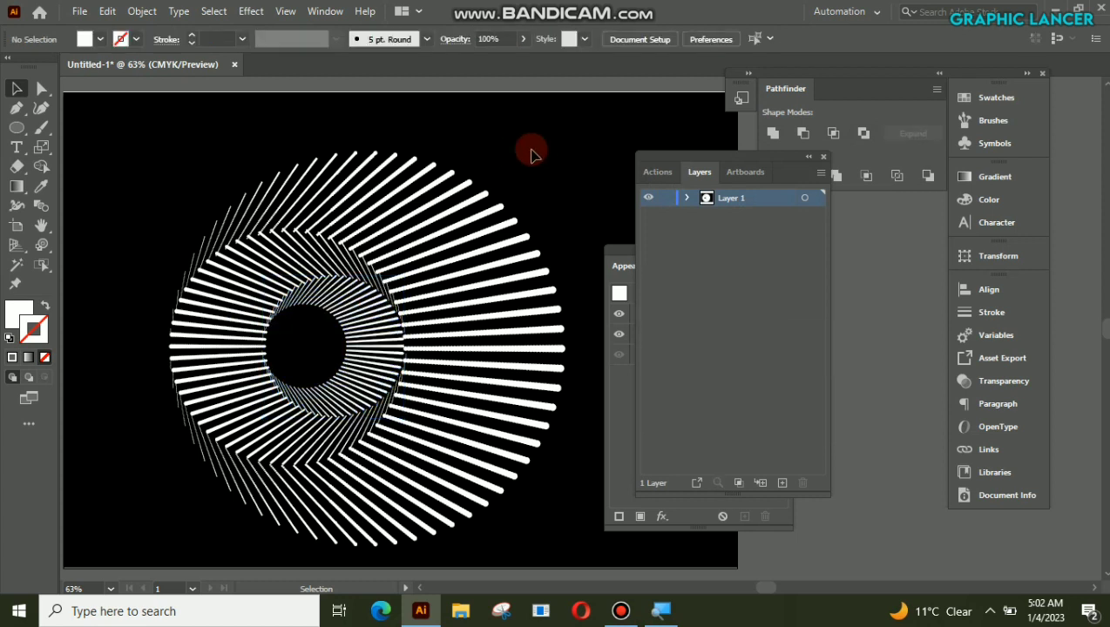
Step: Select the innermost right-facing radial shape and create a copy of it scaled uniformly to 60%
left_click(365, 354)
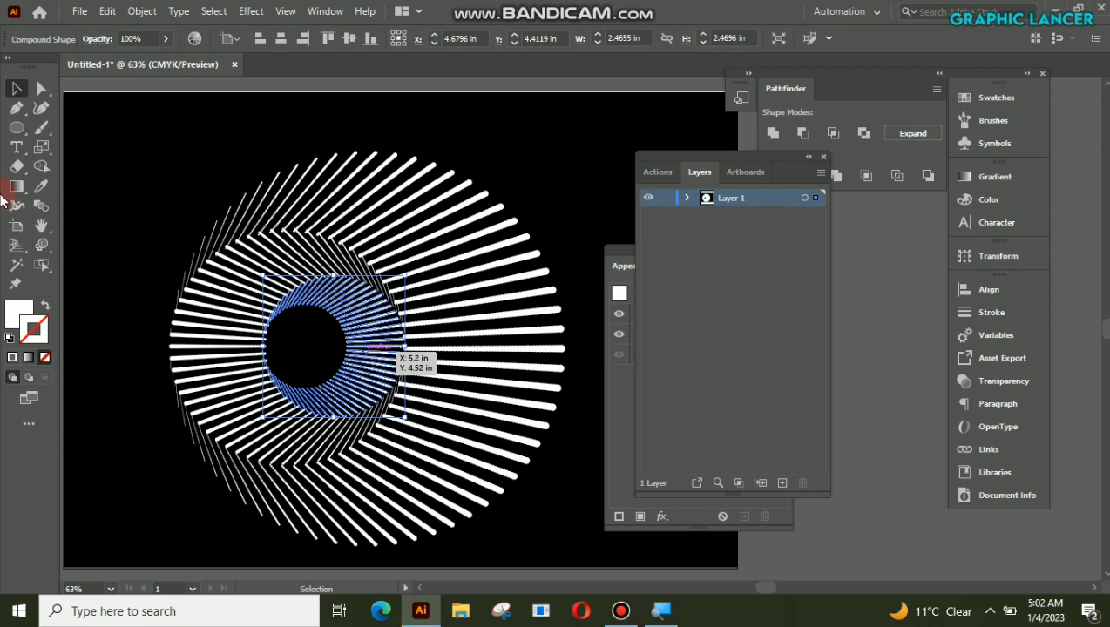
left_click(42, 148)
double_click(41, 148)
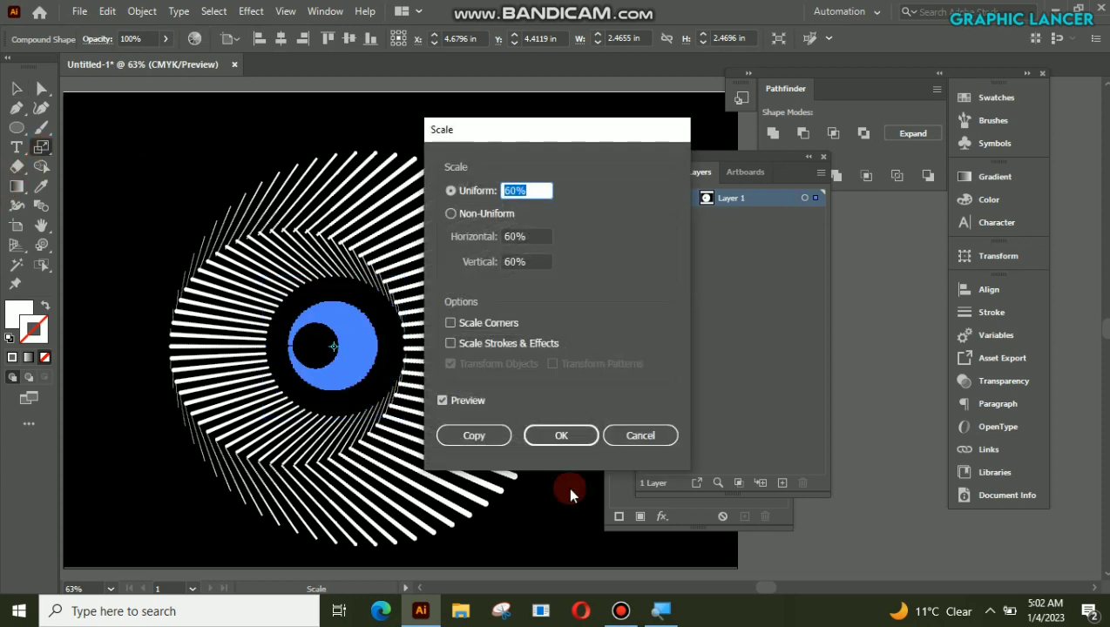
left_click(494, 433)
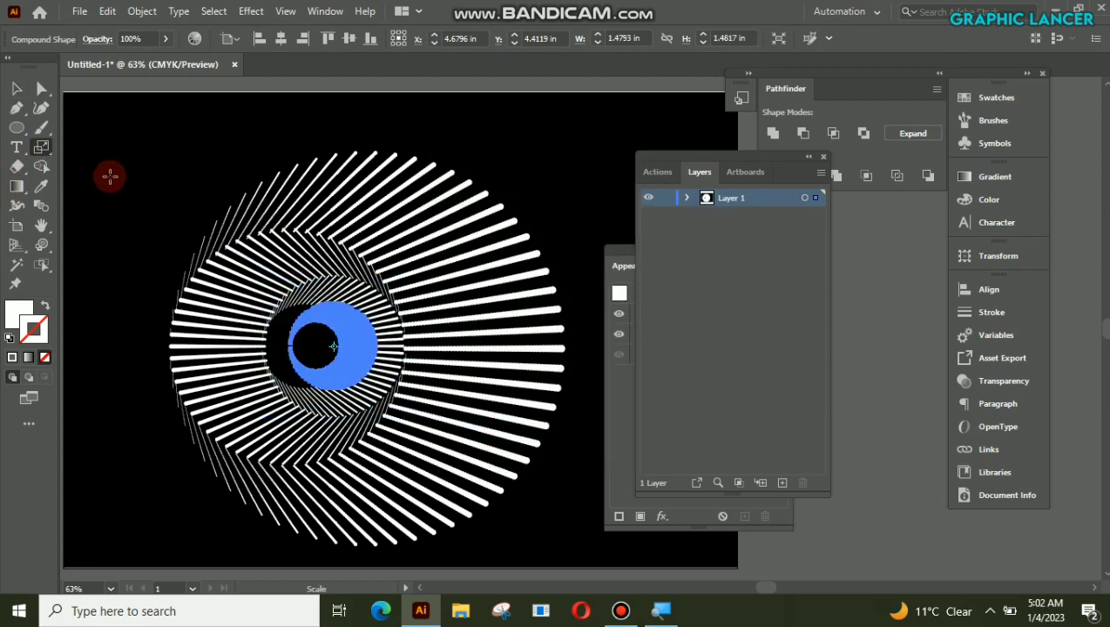
left_click(19, 90)
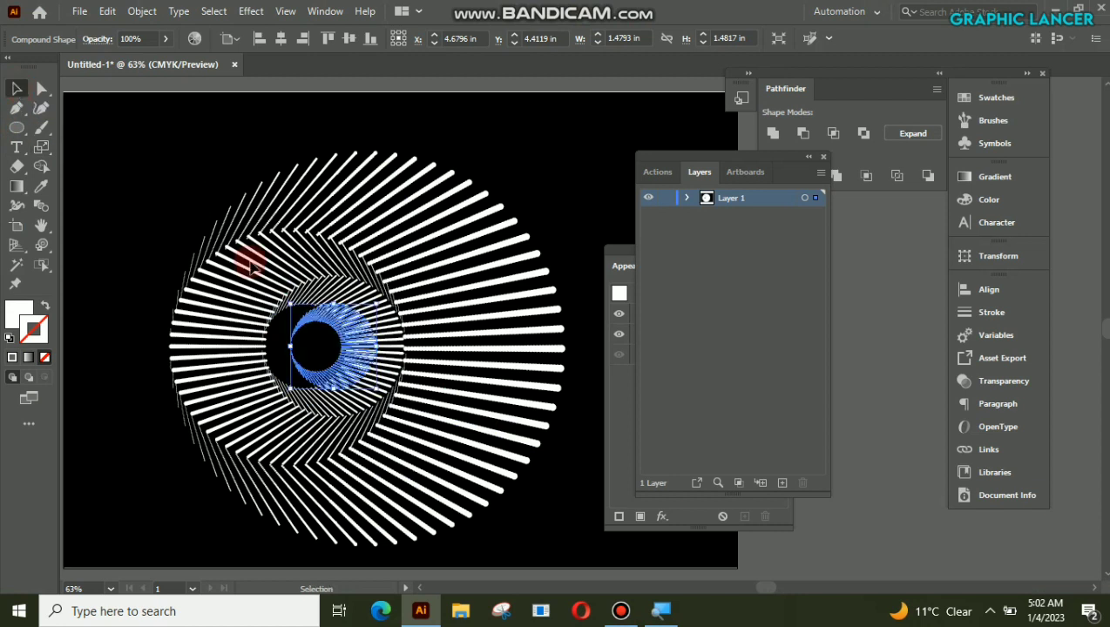
Step: Reflect the smallest radial copy across the vertical axis so its thick rays face left
right_click(359, 338)
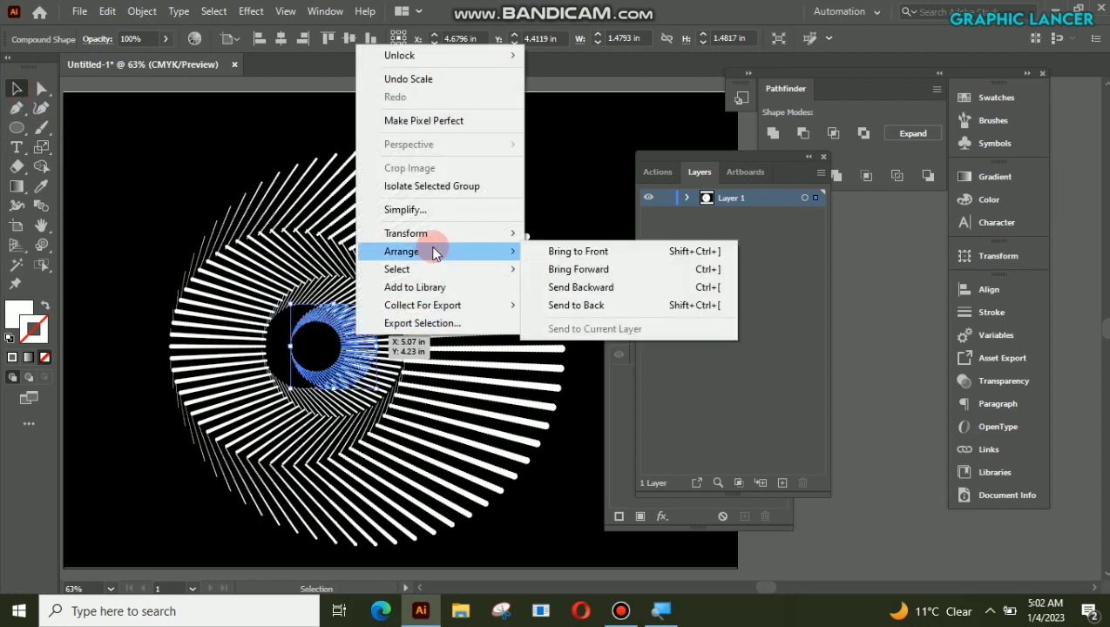
mouse_move(434, 235)
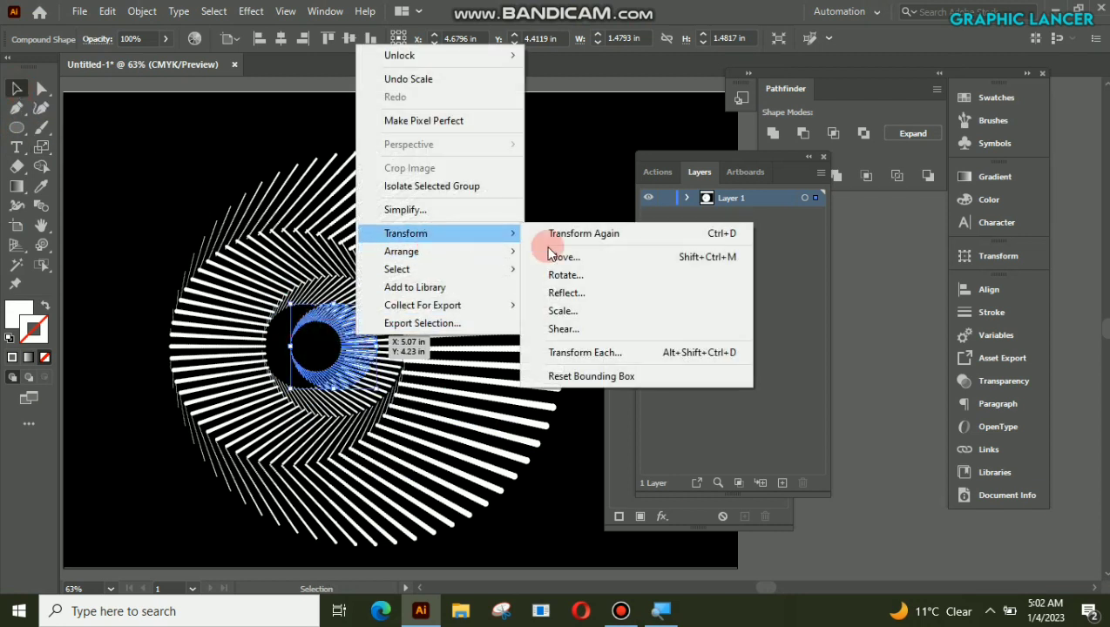
left_click(650, 293)
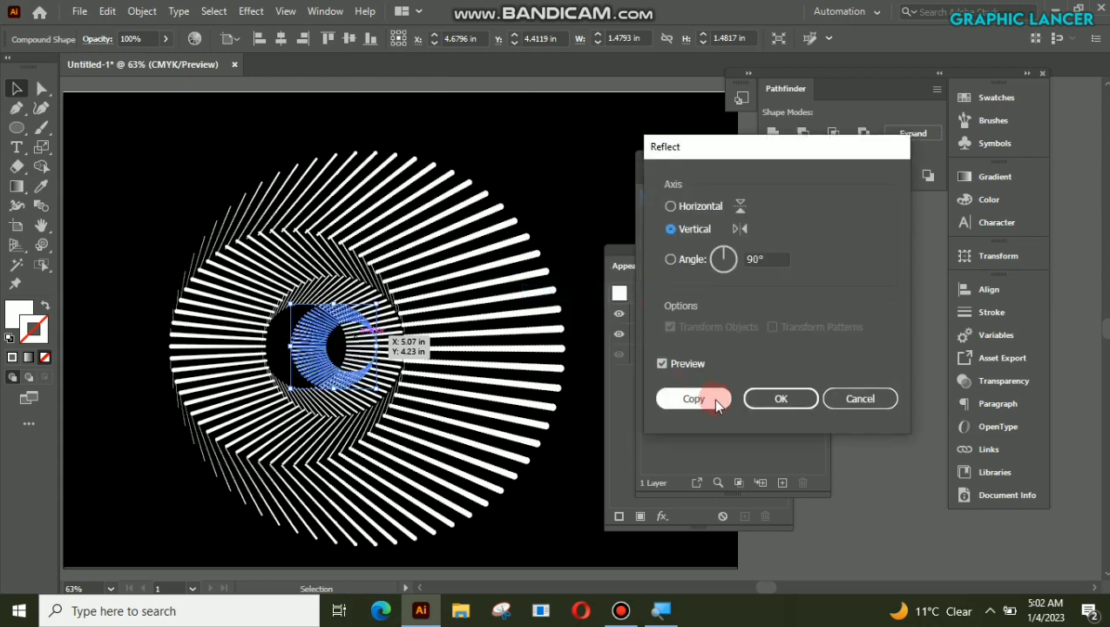
left_click(776, 398)
Step: Move the smallest radial shape left, nudge it down to fill the central circular opening, and deselect it
left_click_drag(315, 340, 287, 341)
key("Down")
key("Down")
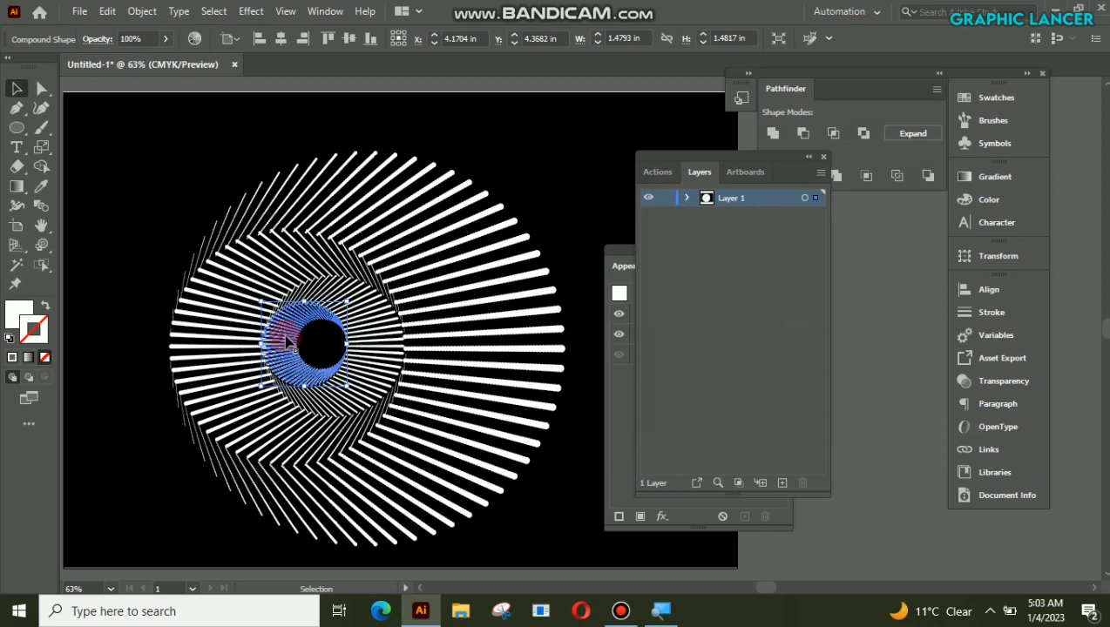
left_click(558, 163)
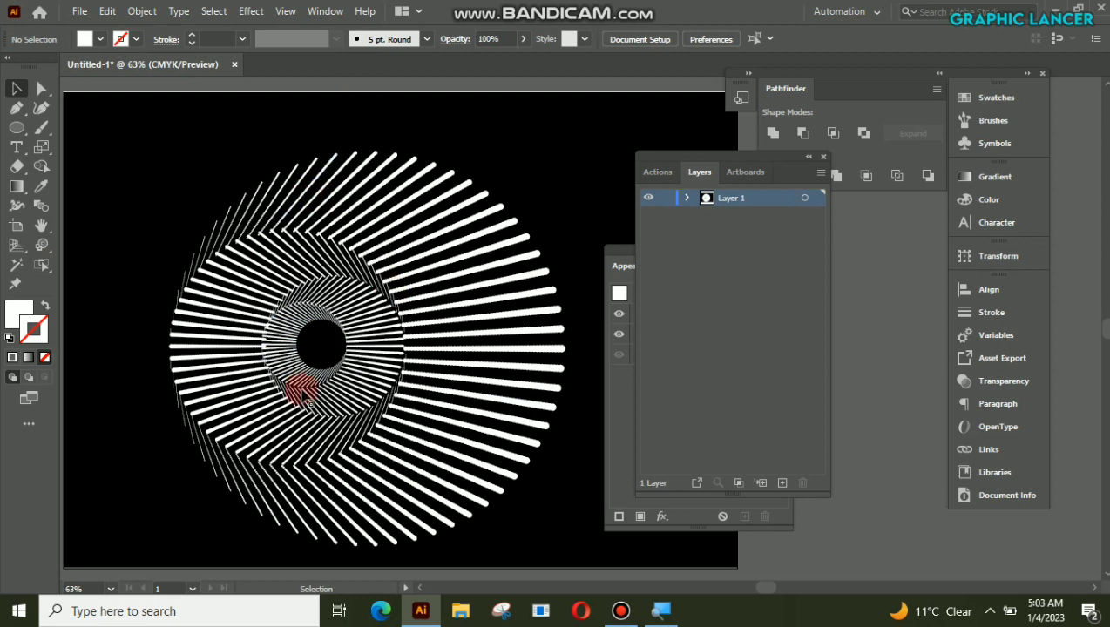
Step: Examine the nested radial rings up close, checking how the inner shapes line up with the outer ones
key("z")
left_click(402, 358)
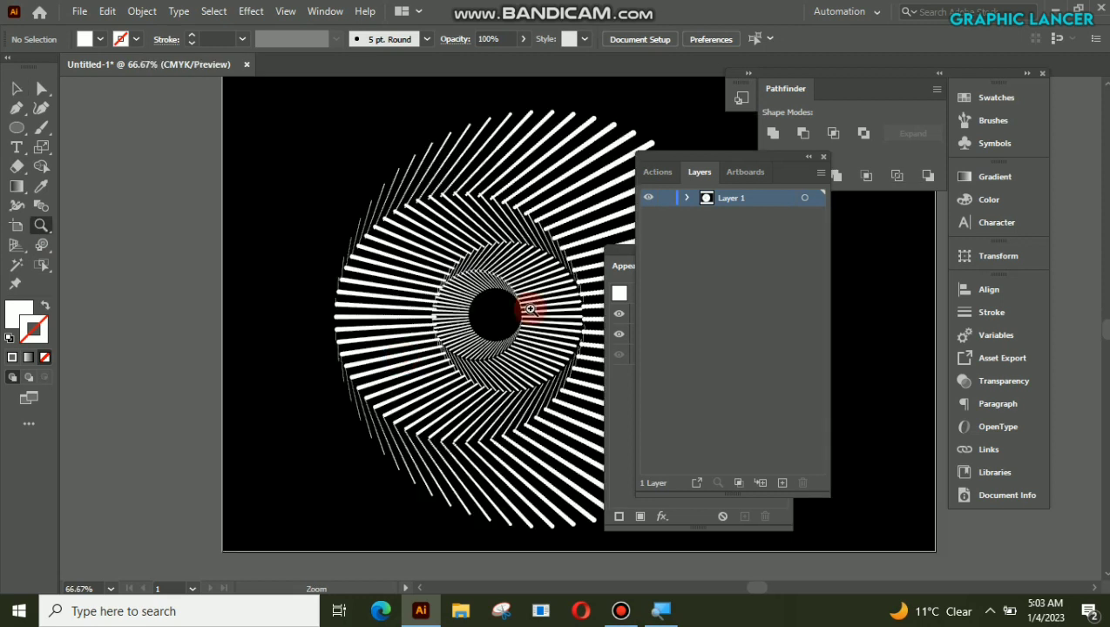
left_click(529, 309)
key("space")
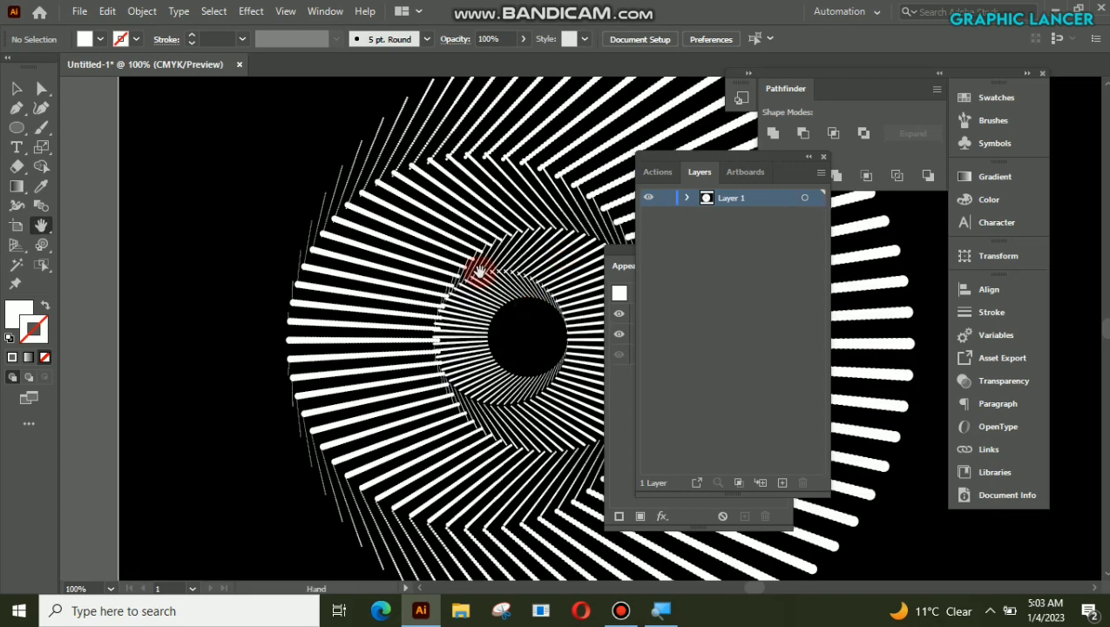
mouse_move(549, 268)
left_mouse_down()
mouse_move(451, 265)
mouse_move(384, 279)
mouse_move(437, 357)
mouse_move(532, 297)
mouse_move(476, 299)
mouse_move(541, 280)
left_mouse_up()
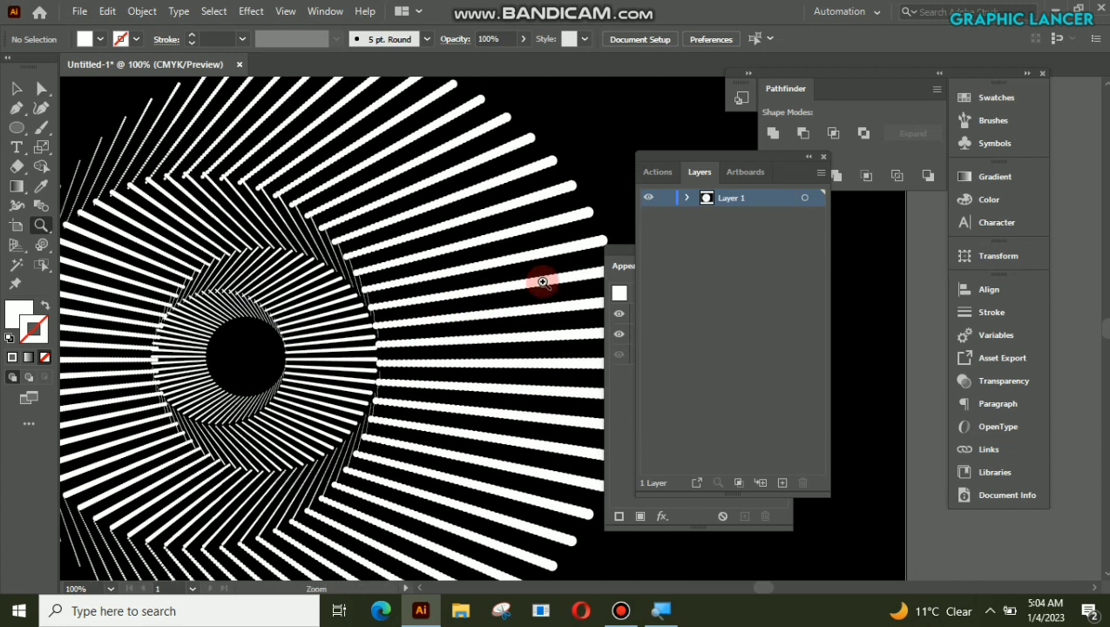
left_click(535, 376, "alt")
key("space")
left_click_drag(578, 298, 500, 324)
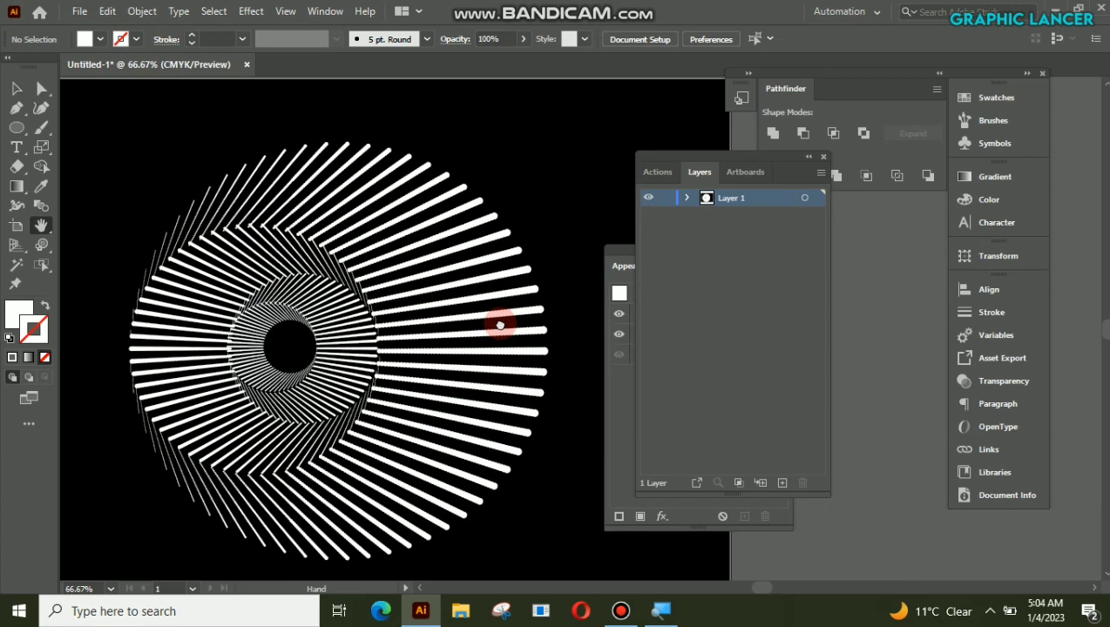